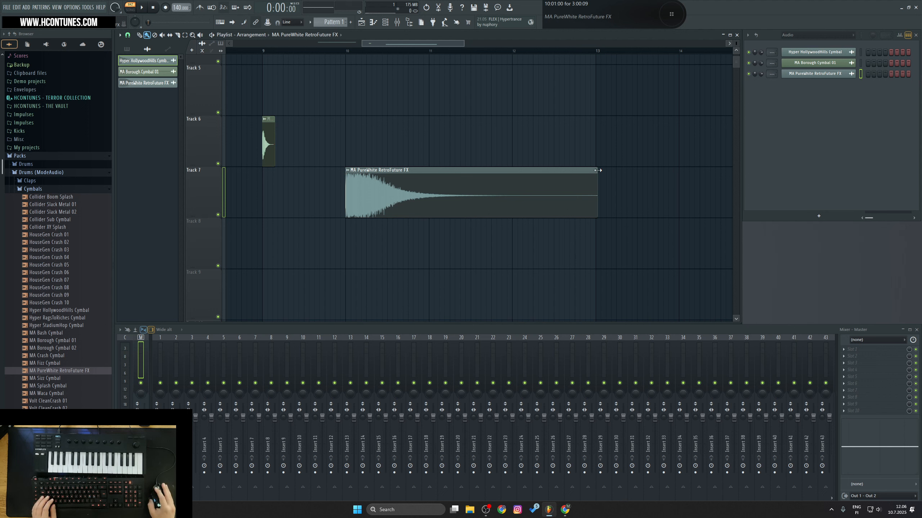
Try extending the end of the MA PureWhite RetroFuture FX clip on Track 7 by about one bar.
{"action": "left_click_drag", "start_coordinate": [597, 171], "coordinate": [694, 173]}
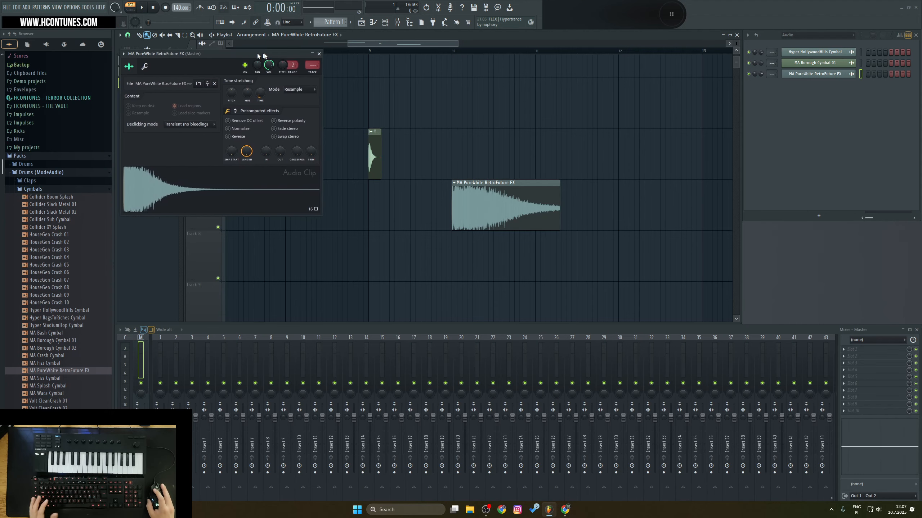
Clear the channel settings window out of the way and route the MA PureWhite RetroFuture FX channel to mixer Insert 1.
{"action": "left_click_drag", "start_coordinate": [257, 54], "coordinate": [718, 97]}
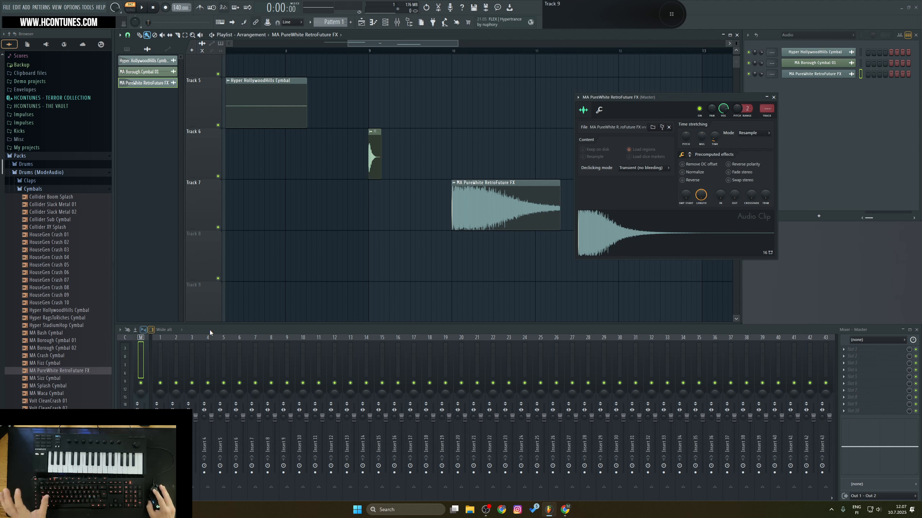
{"action": "left_click_drag", "start_coordinate": [635, 100], "coordinate": [612, 119]}
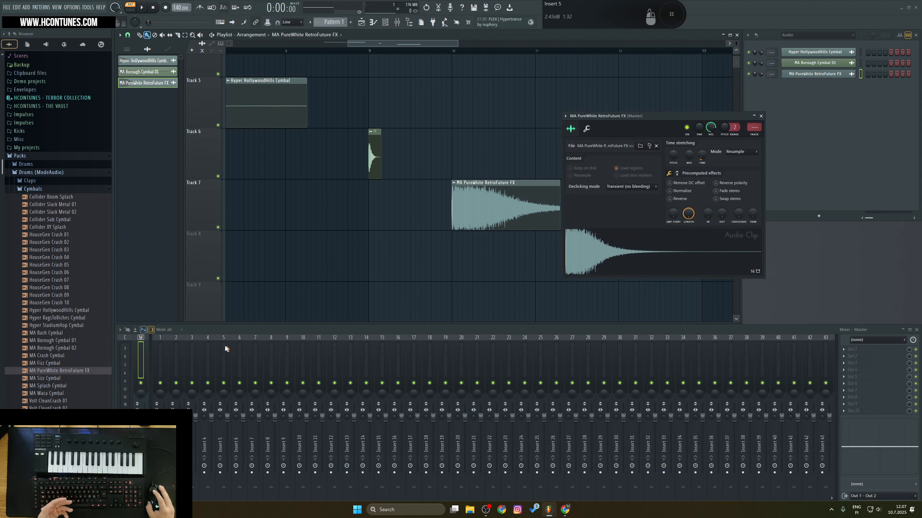
{"action": "left_click", "coordinate": [177, 361]}
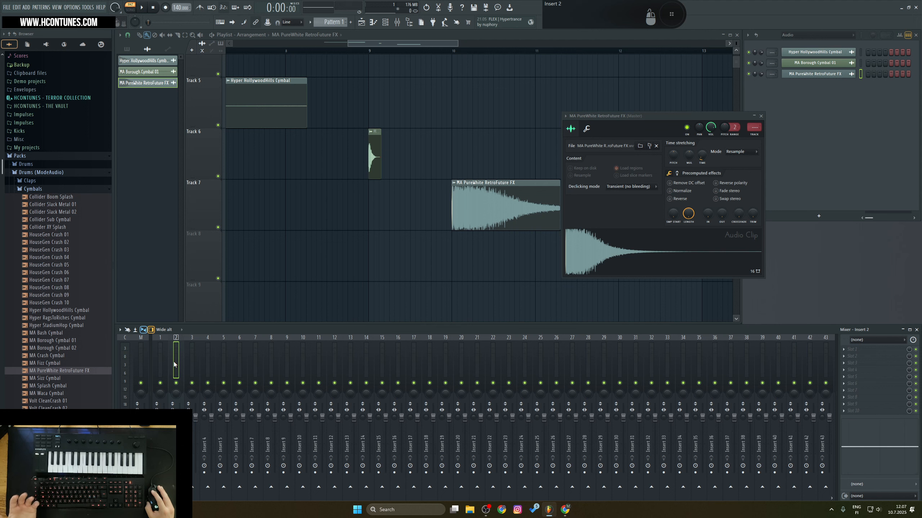
{"action": "left_click", "coordinate": [505, 214]}
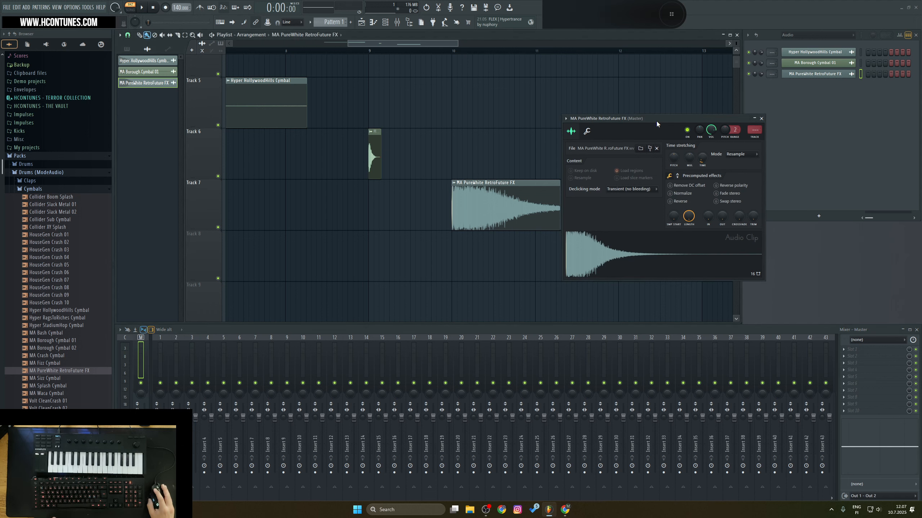
{"action": "left_click_drag", "start_coordinate": [657, 120], "coordinate": [559, 99]}
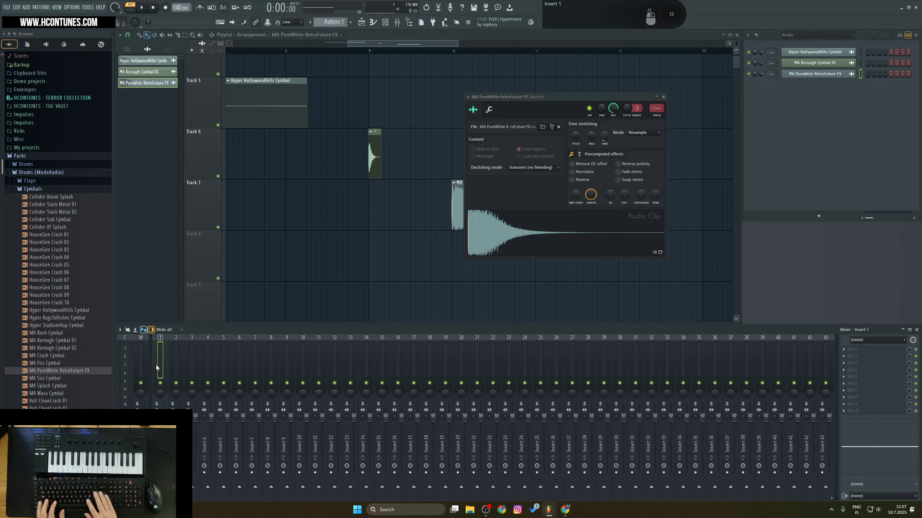
{"action": "key", "text": "ctrl+l"}
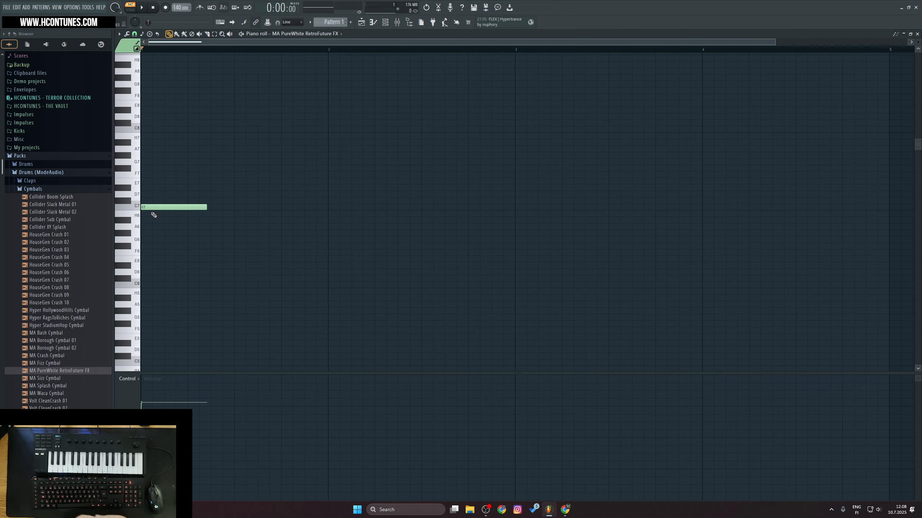
Shorten the C7 note to a length of five steps and undo the change.
{"action": "scroll", "coordinate": [156, 215], "scroll_direction": "up", "scroll_amount": 5}
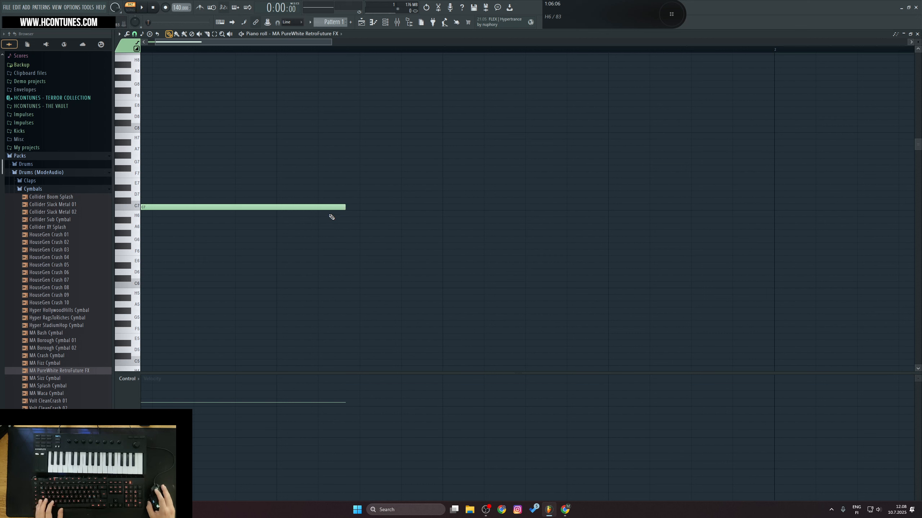
{"action": "left_click_drag", "start_coordinate": [344, 218], "coordinate": [315, 221]}
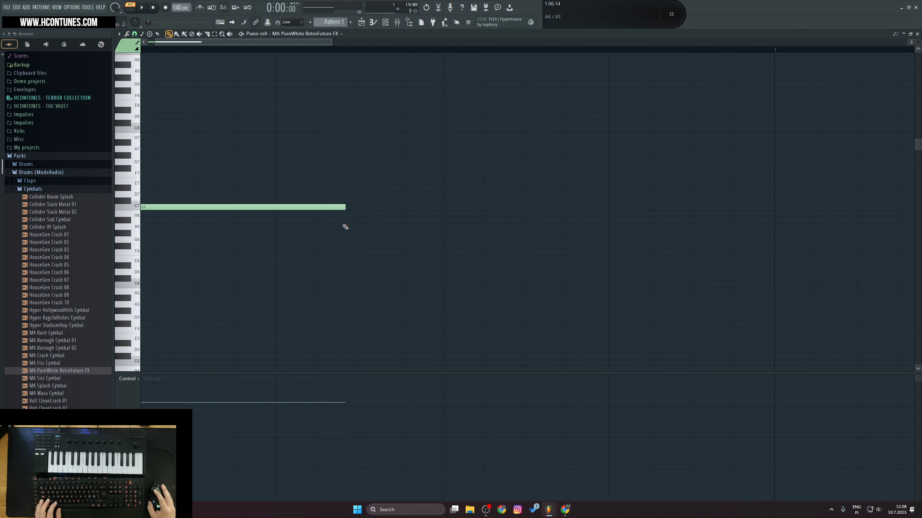
{"action": "left_click_drag", "start_coordinate": [345, 207], "coordinate": [317, 206]}
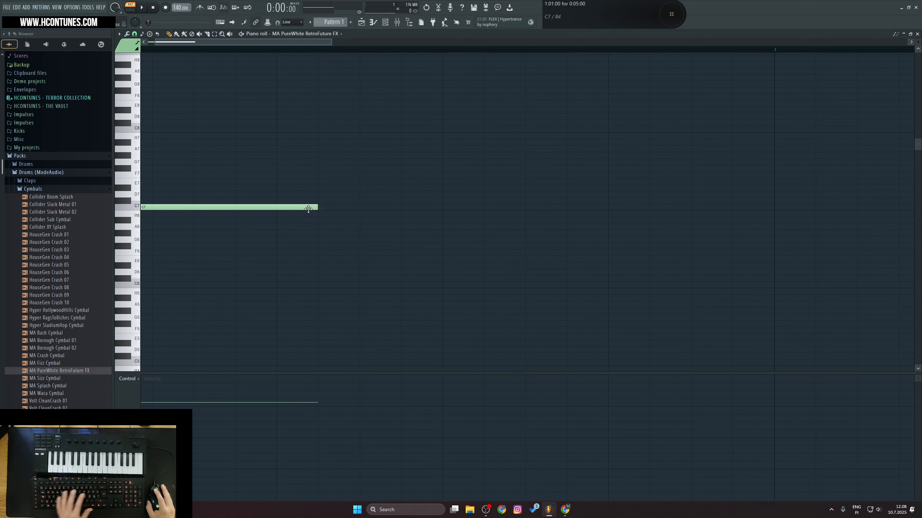
{"action": "key", "text": "ctrl+z"}
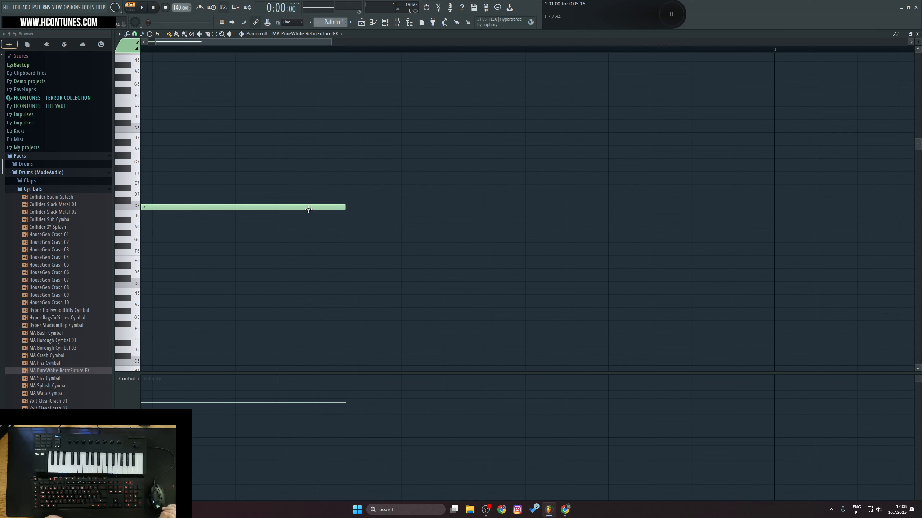
{"action": "left_click_drag", "start_coordinate": [308, 209], "coordinate": [375, 239]}
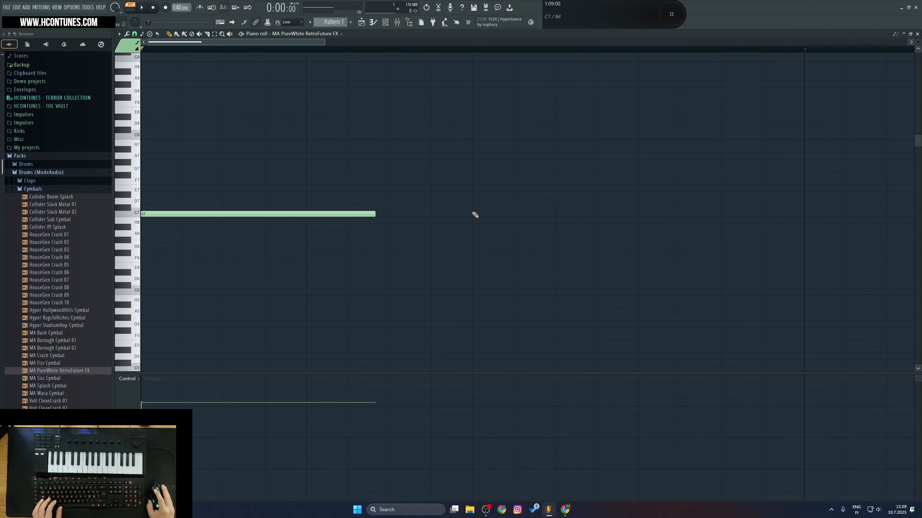
Draw a second C7 note about 4.5 steps long from step 9 of the first bar, and undo the last edits to the first note.
{"action": "left_click_drag", "start_coordinate": [476, 217], "coordinate": [654, 221]}
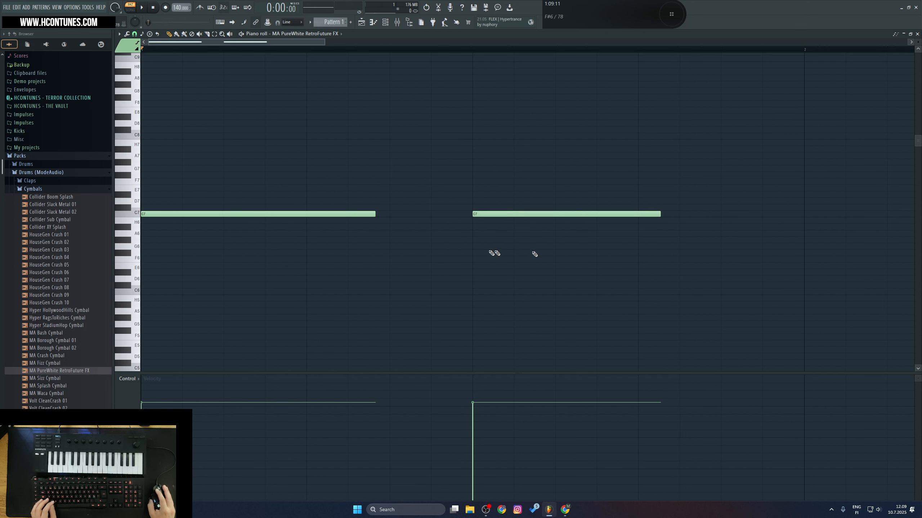
{"action": "left_click_drag", "start_coordinate": [390, 186], "coordinate": [309, 231]}
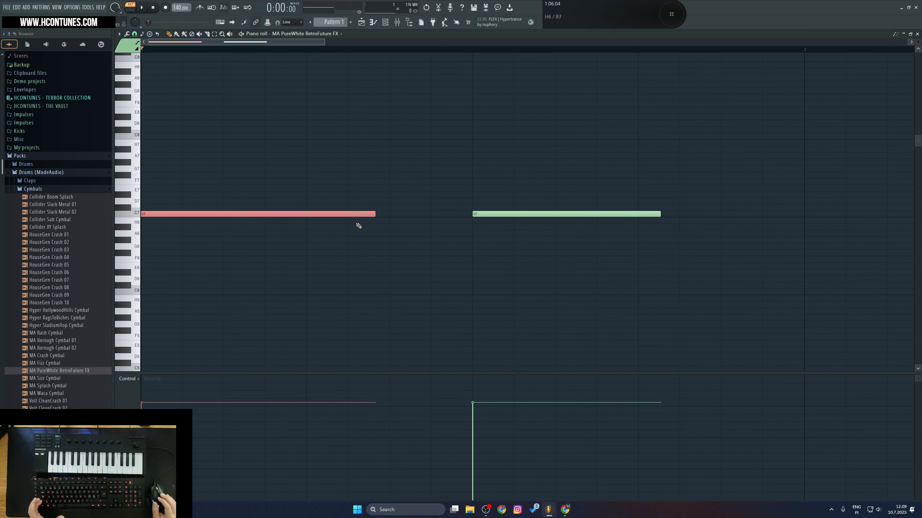
{"action": "key", "text": "ctrl+z"}
{"action": "key", "text": "ctrl+z"}
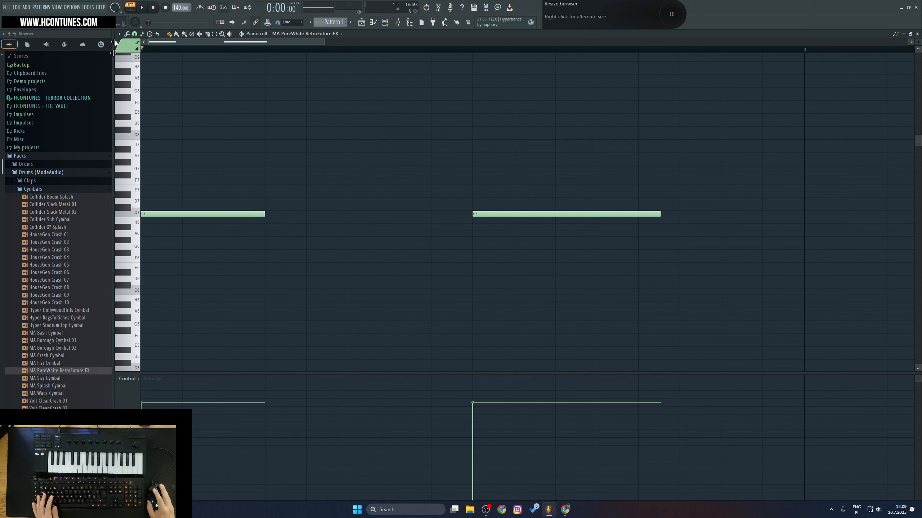
Set the piano roll snap to 1/2 step and discard the first C7 note's length to match it.
{"action": "left_click", "coordinate": [132, 35]}
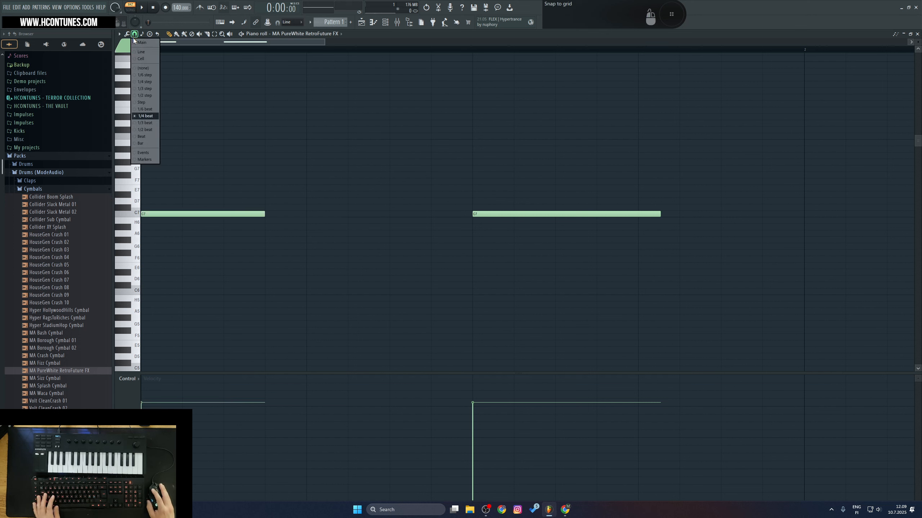
{"action": "left_click", "coordinate": [146, 94]}
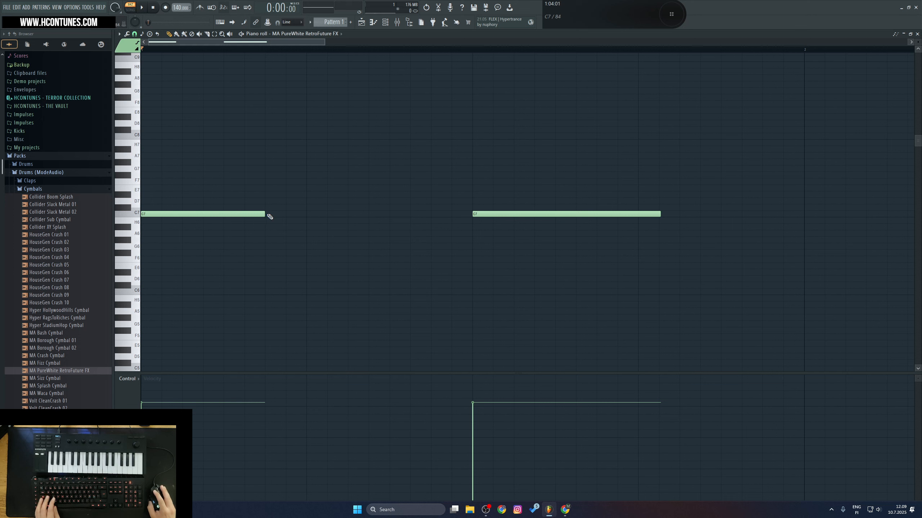
{"action": "left_click_drag", "start_coordinate": [285, 201], "coordinate": [240, 231]}
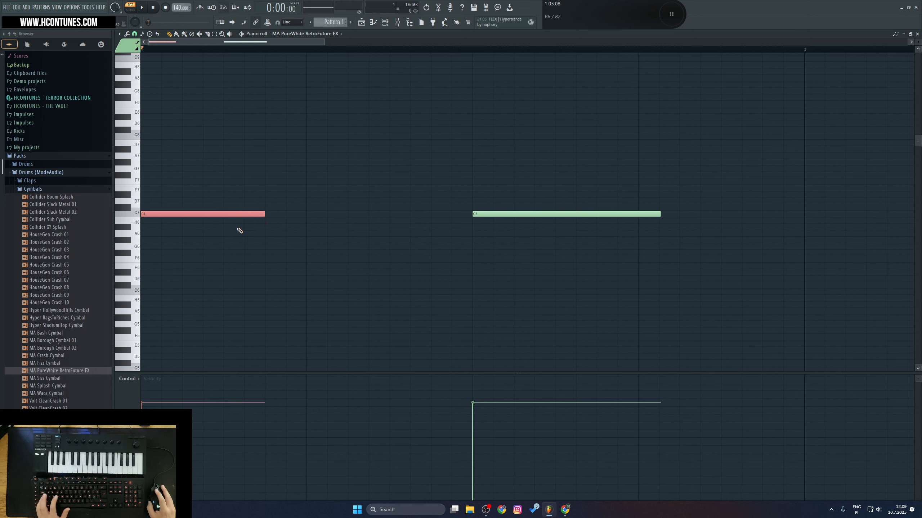
{"action": "key", "text": "shift+d"}
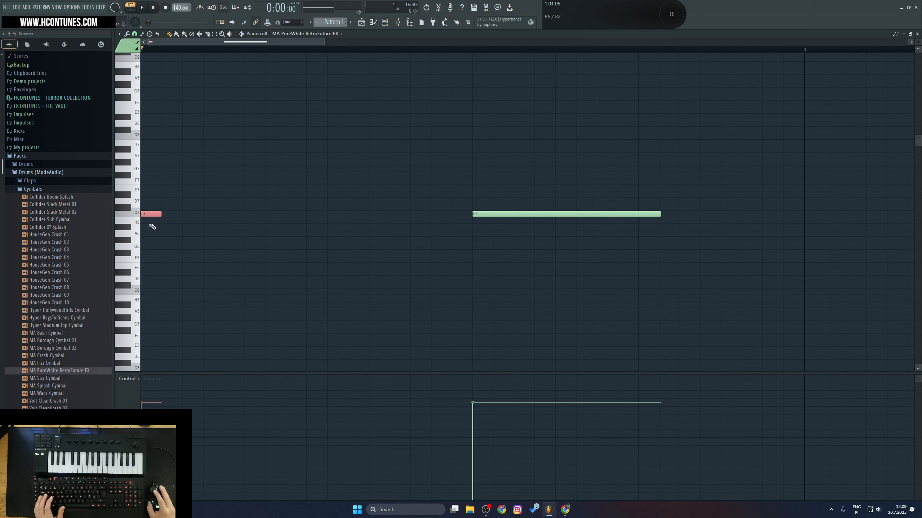
Lengthen the C7 note and chop it with the chopper's Default pattern, adjusting the time multiplier.
{"action": "left_click_drag", "start_coordinate": [161, 215], "coordinate": [315, 219]}
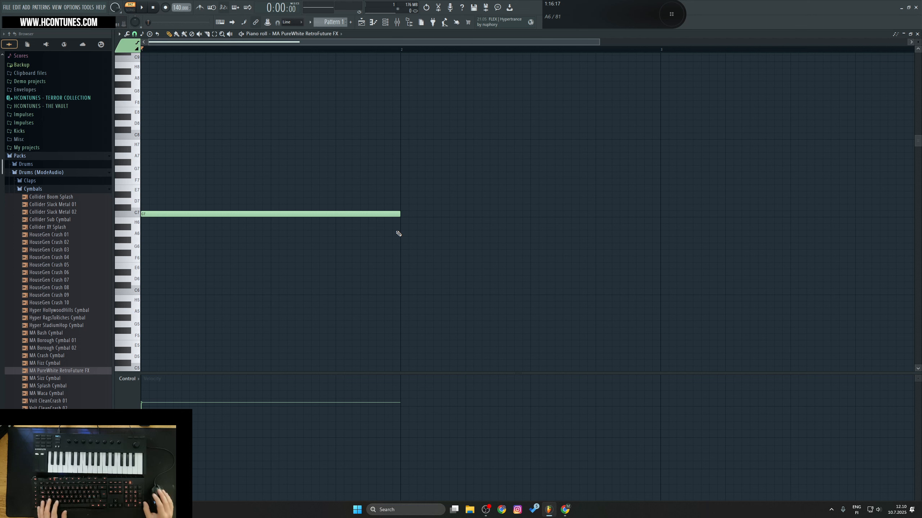
{"action": "key", "text": "ctrl+a"}
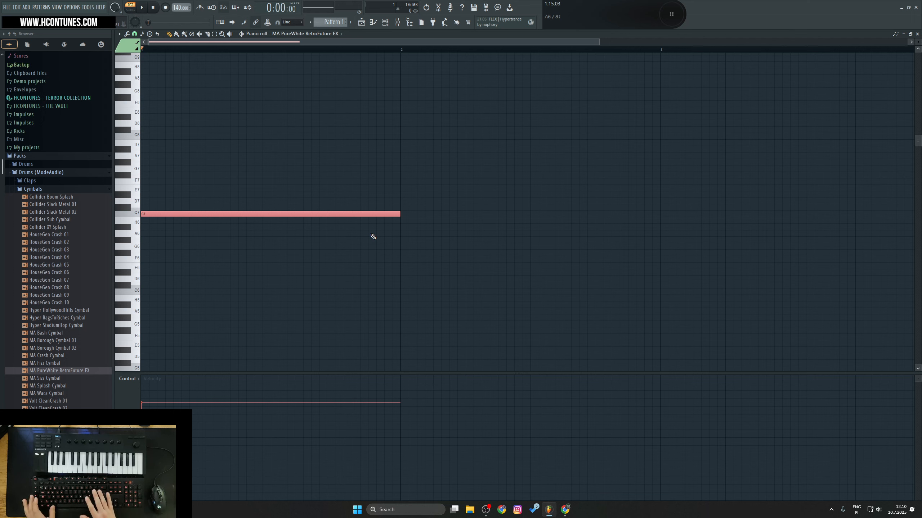
{"action": "key", "text": "ctrl+u"}
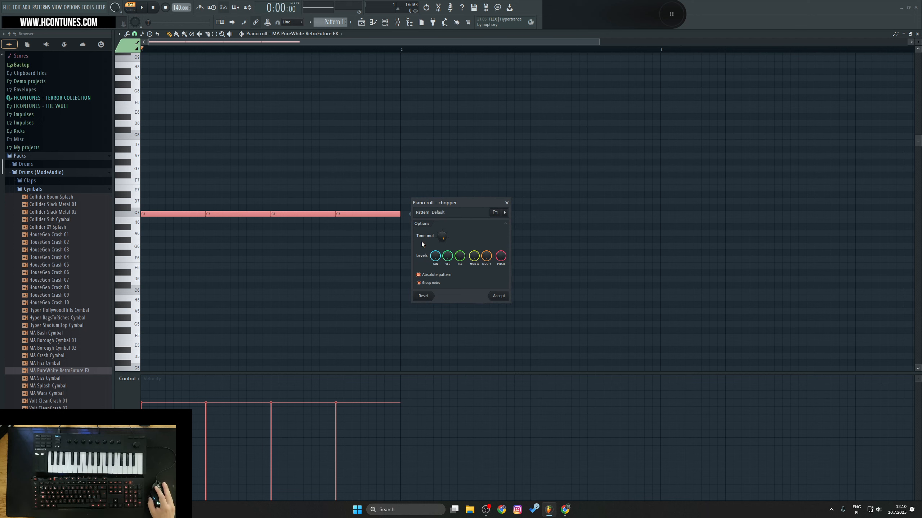
{"action": "left_click_drag", "start_coordinate": [421, 242], "coordinate": [442, 224]}
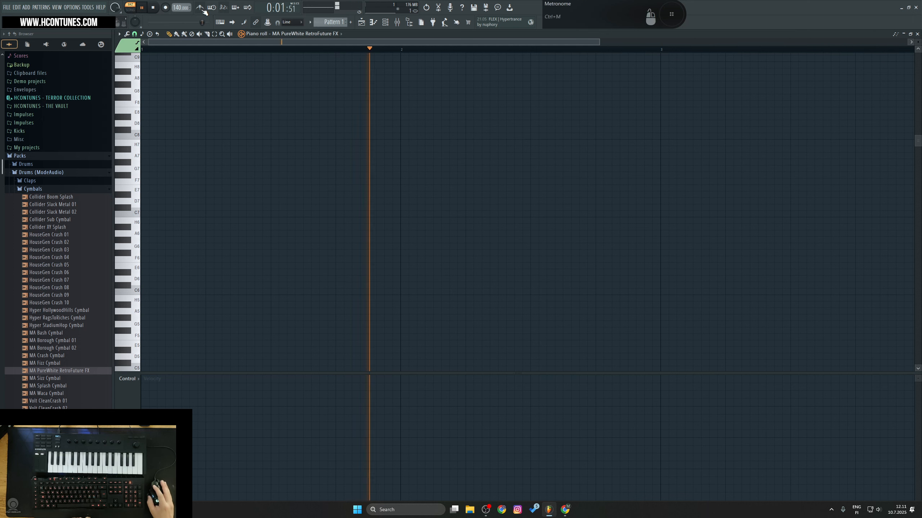
Change the metronome sound to Beep.
{"action": "right_click", "coordinate": [200, 7]}
{"action": "left_click", "coordinate": [218, 48]}
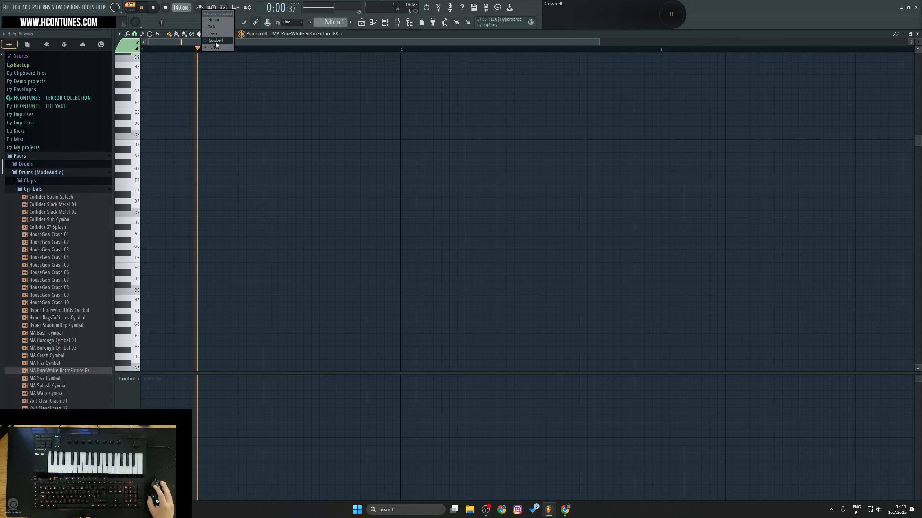
{"action": "left_click", "coordinate": [217, 33]}
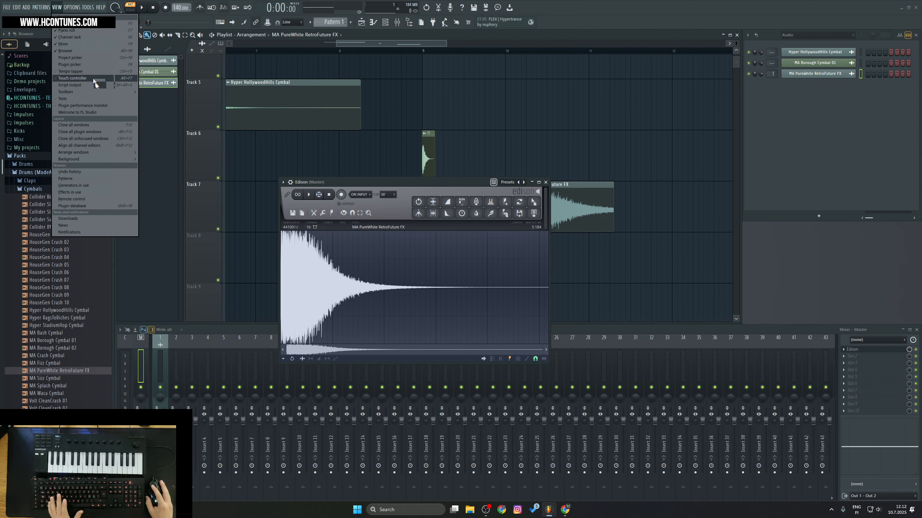
{"action": "mouse_move", "coordinate": [105, 93]}
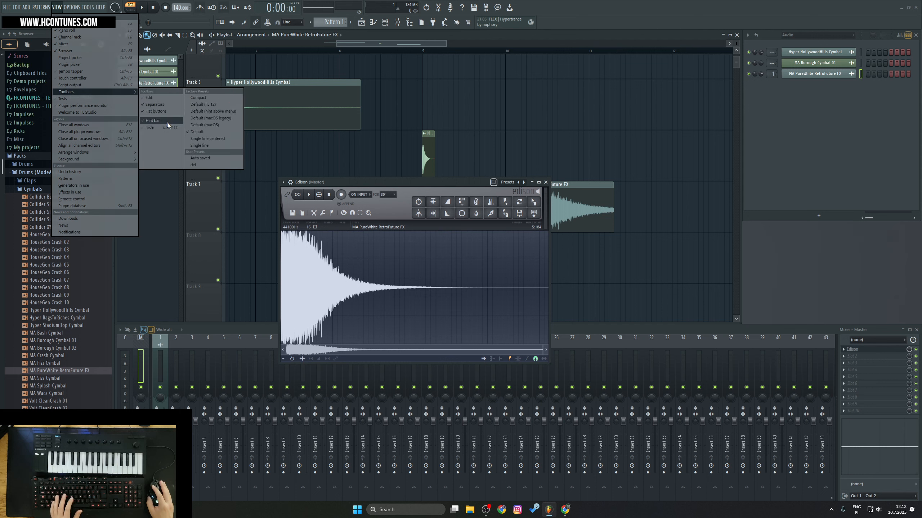
{"action": "left_click", "coordinate": [765, 6]}
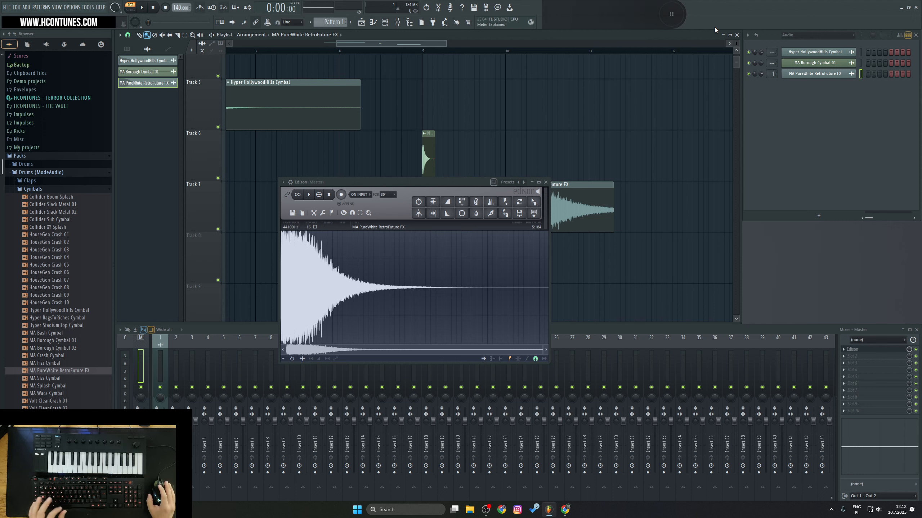
Reposition the Edison window and switch its display of the MA PureWhite RetroFuture FX sample to the spectrum.
{"action": "left_click_drag", "start_coordinate": [434, 182], "coordinate": [423, 137]}
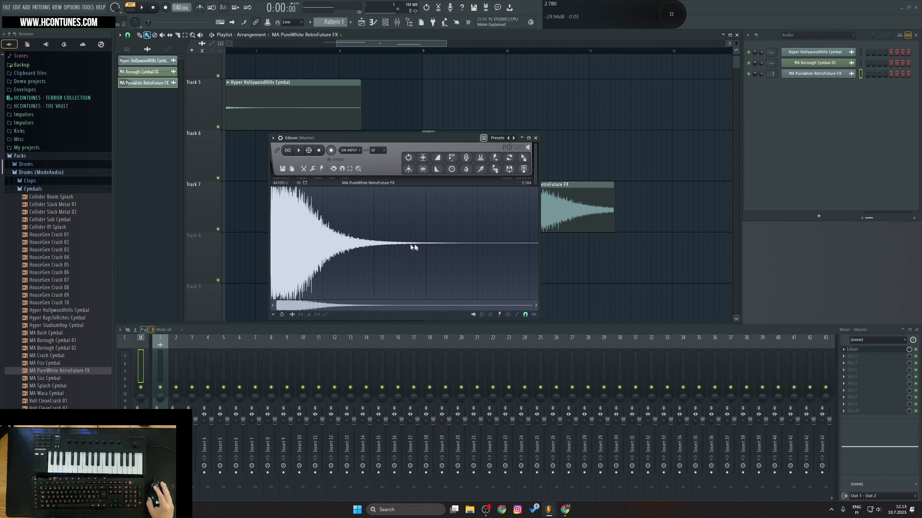
{"action": "left_click", "coordinate": [482, 315]}
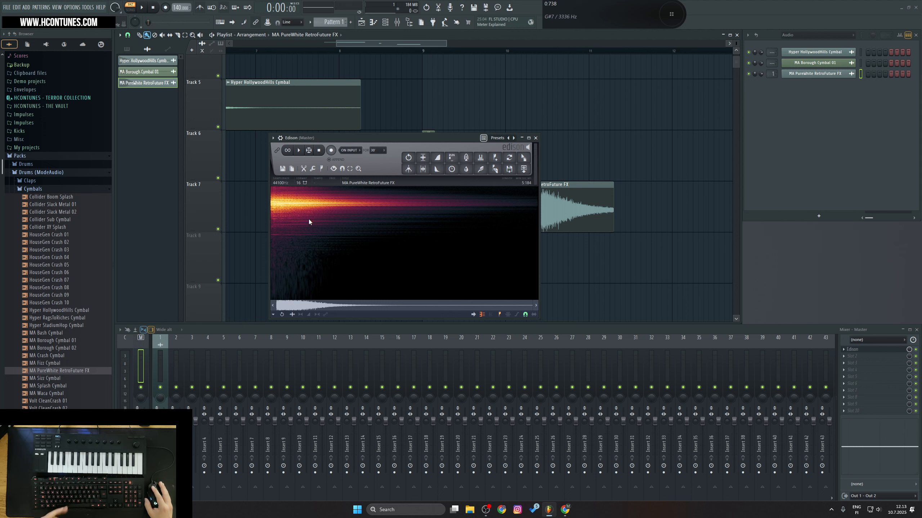
Add a new Sytrus channel and close its plugin window.
{"action": "left_click", "coordinate": [818, 216]}
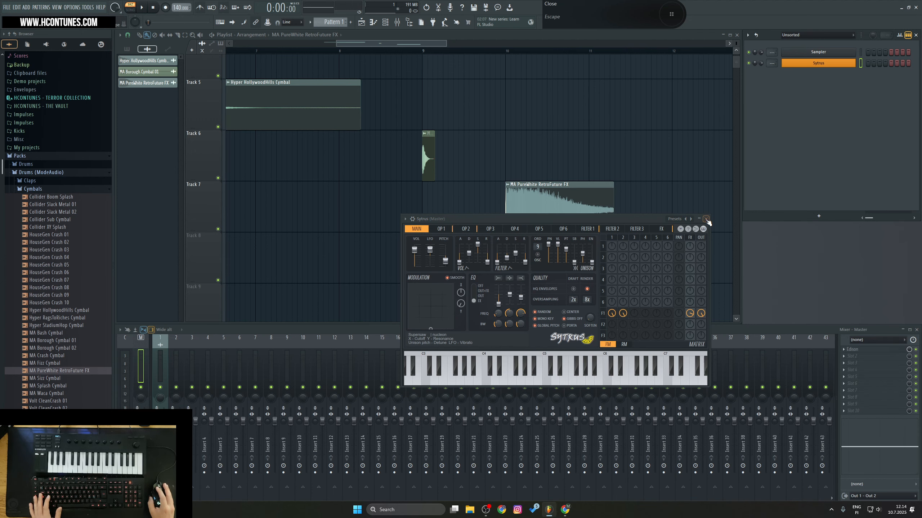
{"action": "left_click", "coordinate": [706, 219]}
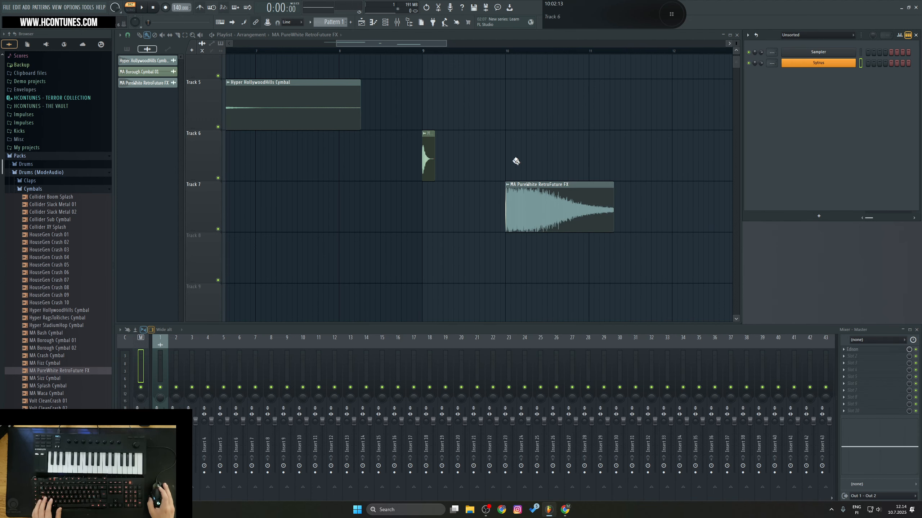
Place the Attack Kick 05 sample from the Drums (ModeAudio) Kicks folder on Track 6, halfway through bar 10.
{"action": "scroll", "coordinate": [520, 158], "scroll_direction": "up", "scroll_amount": 4}
{"action": "scroll", "coordinate": [508, 158], "scroll_direction": "down", "scroll_amount": 4}
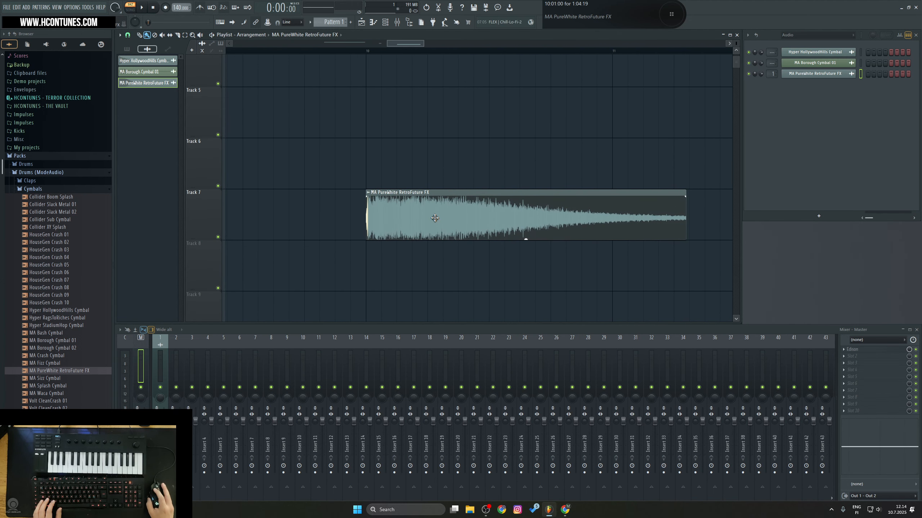
{"action": "left_click", "coordinate": [43, 190]}
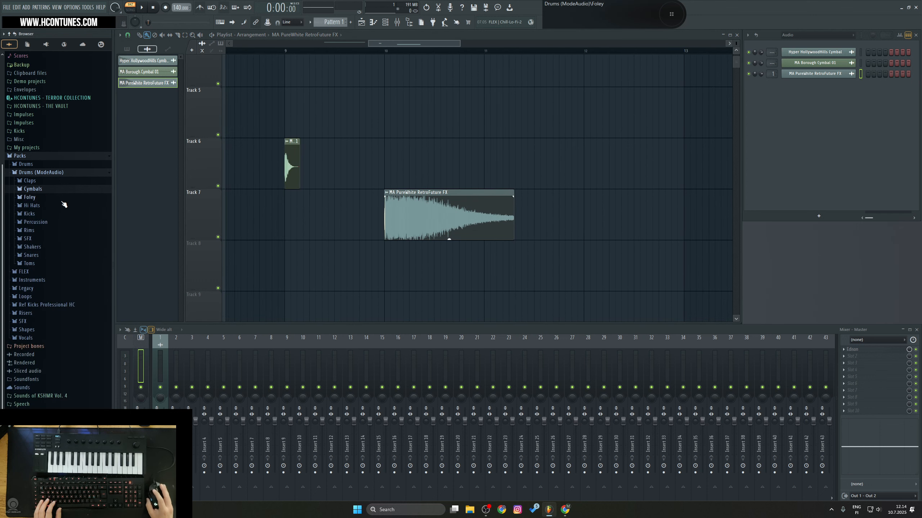
{"action": "left_click", "coordinate": [39, 215]}
{"action": "left_click_drag", "start_coordinate": [41, 247], "coordinate": [582, 173]}
{"action": "scroll", "coordinate": [600, 52], "scroll_direction": "up", "scroll_amount": 5}
{"action": "scroll", "coordinate": [601, 51], "scroll_direction": "down", "scroll_amount": 4}
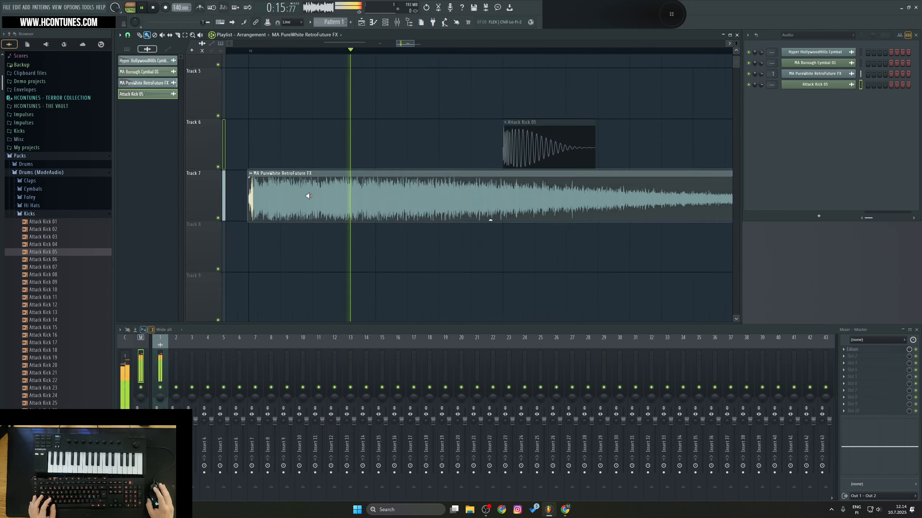
Open the general settings and move the settings window clear of the playlist clips.
{"action": "left_click", "coordinate": [77, 9]}
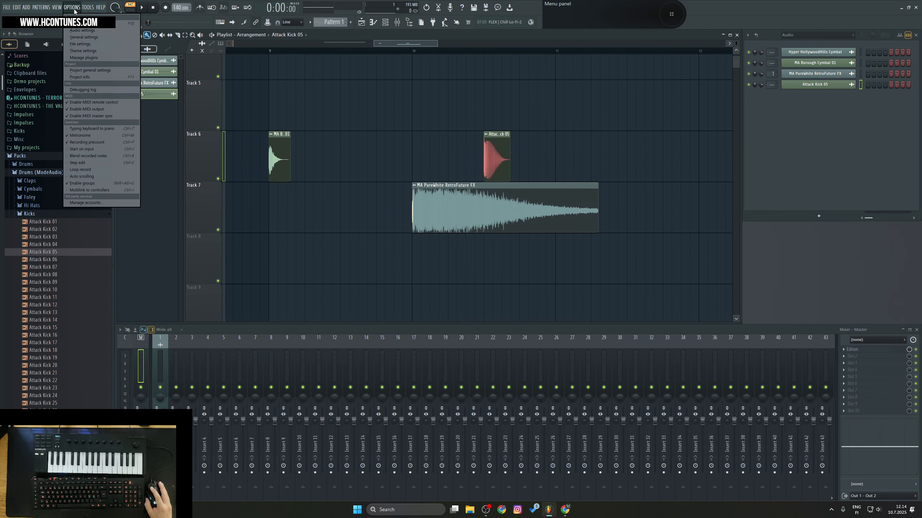
{"action": "left_click", "coordinate": [87, 38]}
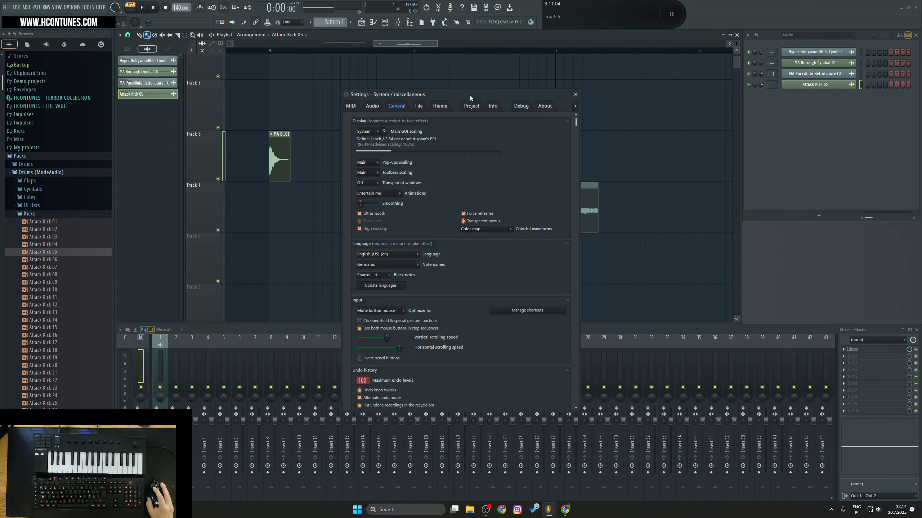
{"action": "left_click_drag", "start_coordinate": [469, 95], "coordinate": [139, 92]}
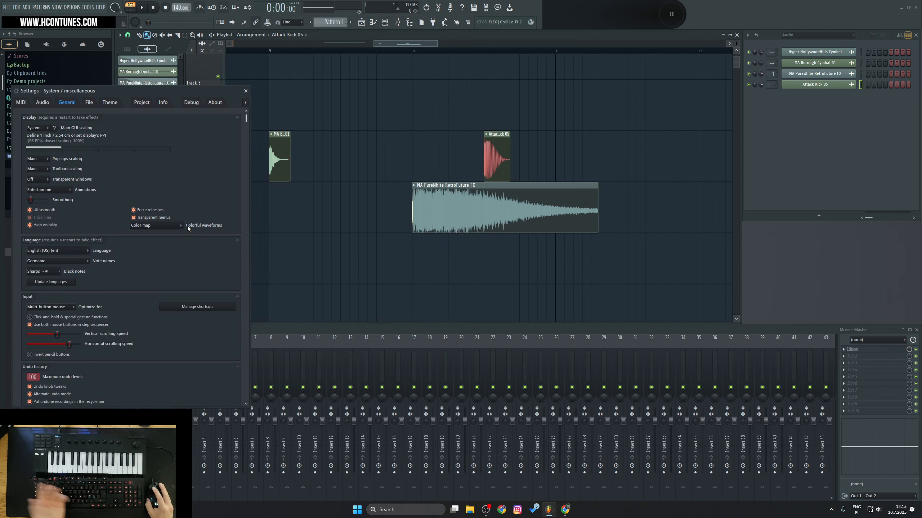
Try the colorful waveforms display setting at Off and then at Multiband.
{"action": "left_click", "coordinate": [173, 227]}
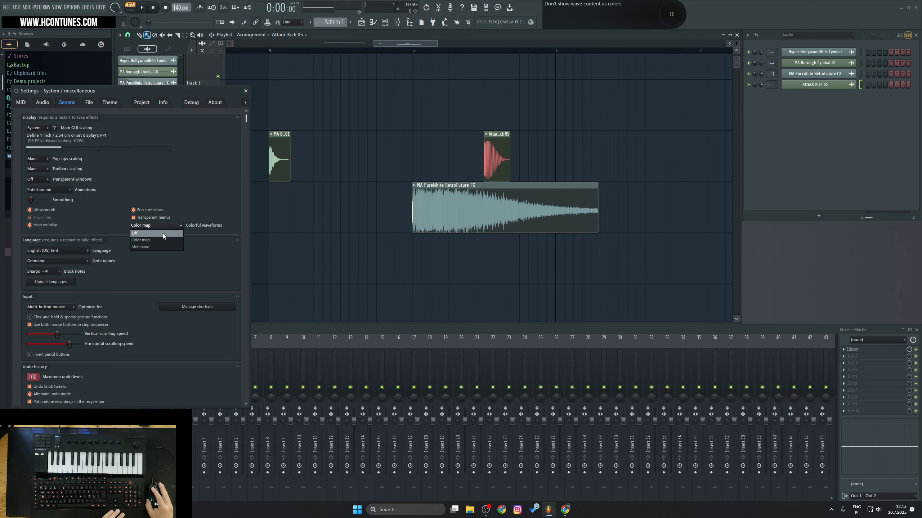
{"action": "left_click", "coordinate": [163, 233]}
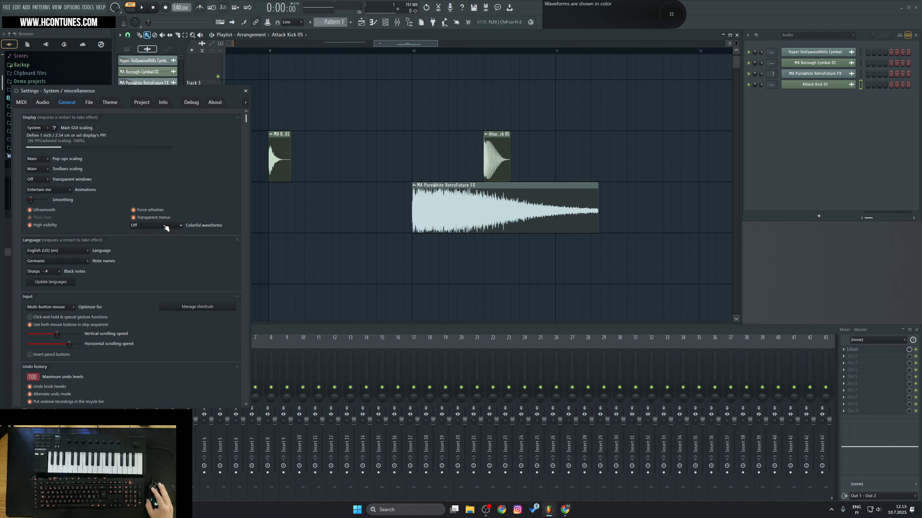
{"action": "left_click", "coordinate": [163, 226]}
{"action": "left_click", "coordinate": [159, 247]}
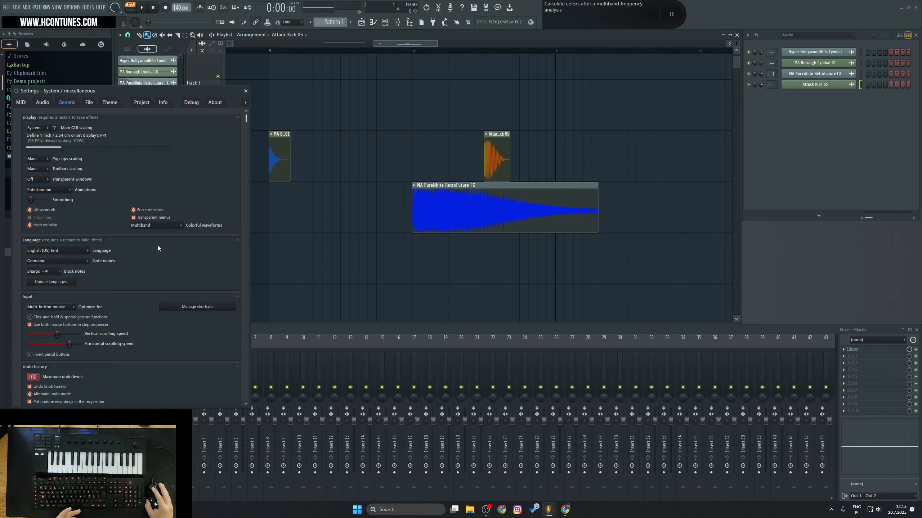
Set colorful waveforms to Color map and close the settings.
{"action": "left_click", "coordinate": [165, 226]}
{"action": "left_click", "coordinate": [164, 239]}
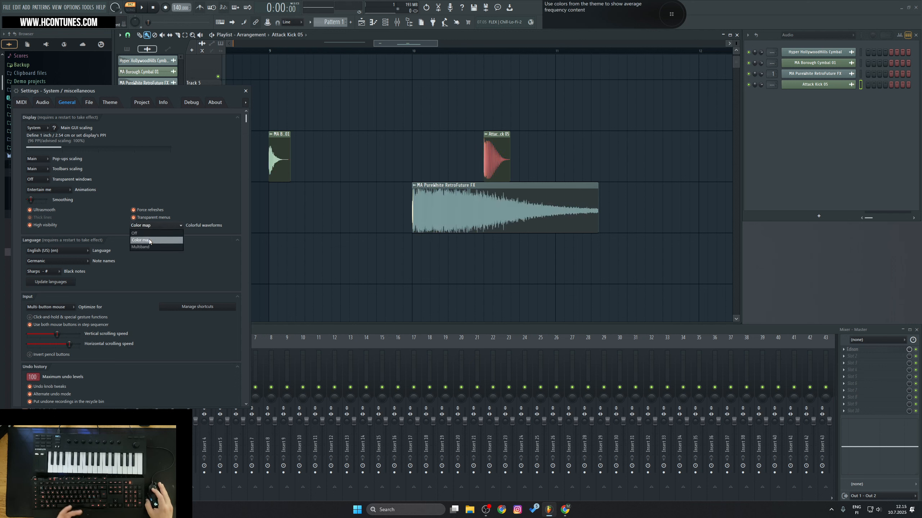
{"action": "left_click", "coordinate": [149, 240]}
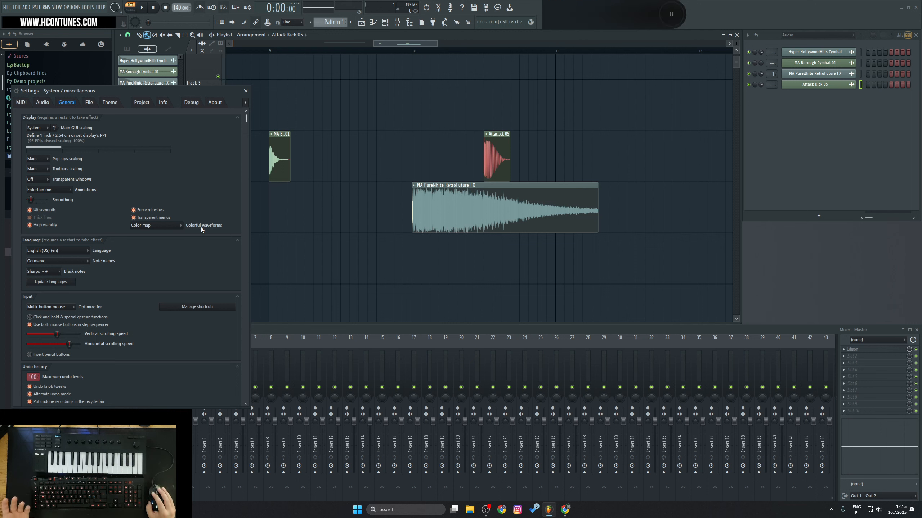
{"action": "left_click", "coordinate": [246, 91]}
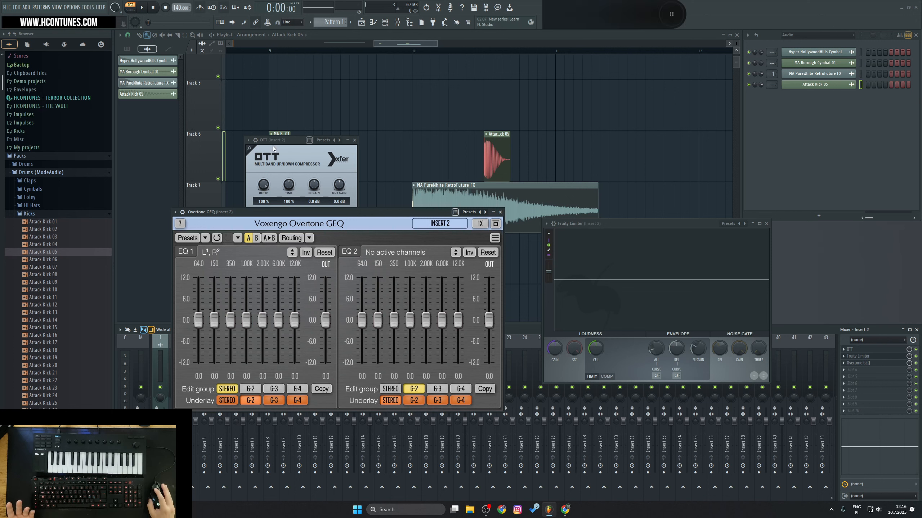
Move the OTT window clear of the Overtone GEQ window and close all open windows.
{"action": "left_click_drag", "start_coordinate": [274, 140], "coordinate": [241, 48]}
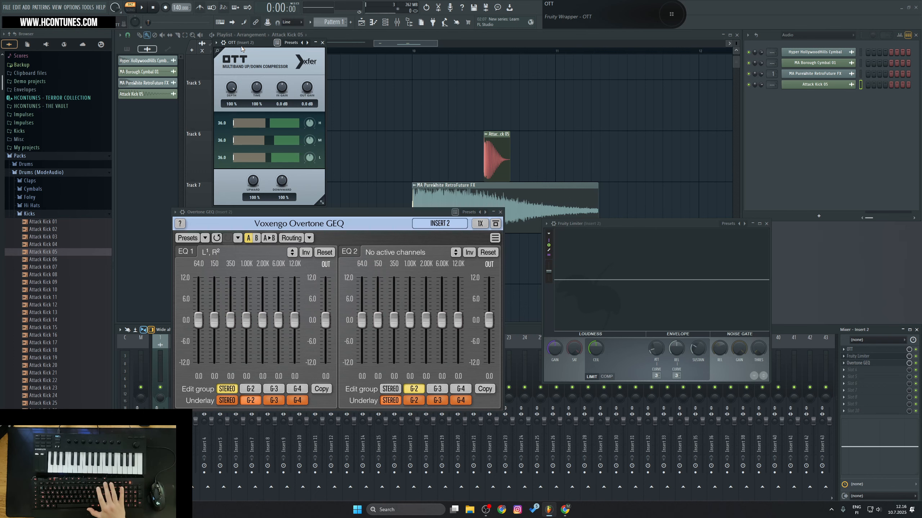
{"action": "key", "text": "F12"}
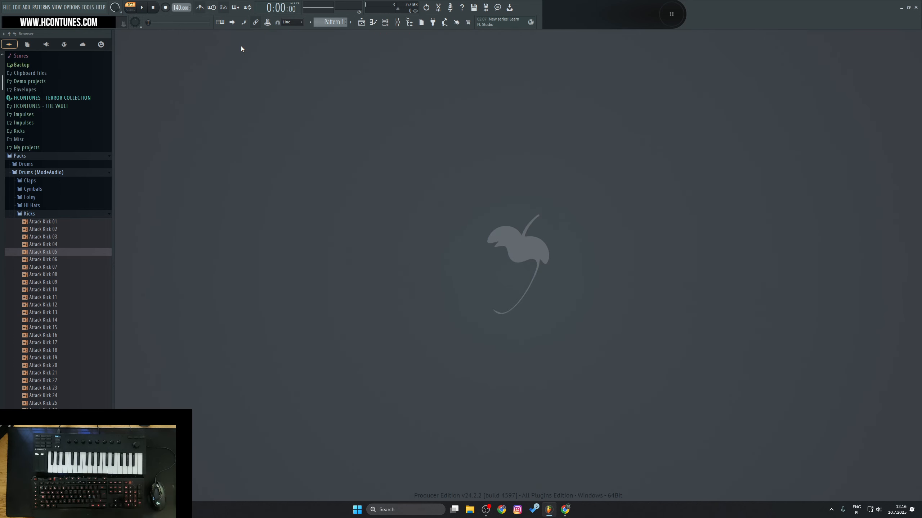
Undo the last effect plugin insertion and reopen the playlist, channel rack and mixer.
{"action": "key", "text": "ctrl+z"}
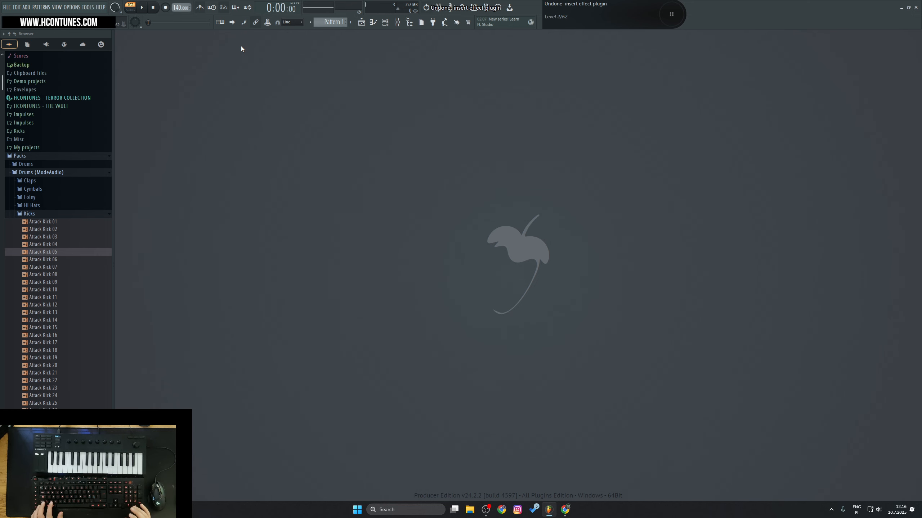
{"action": "left_click", "coordinate": [361, 24]}
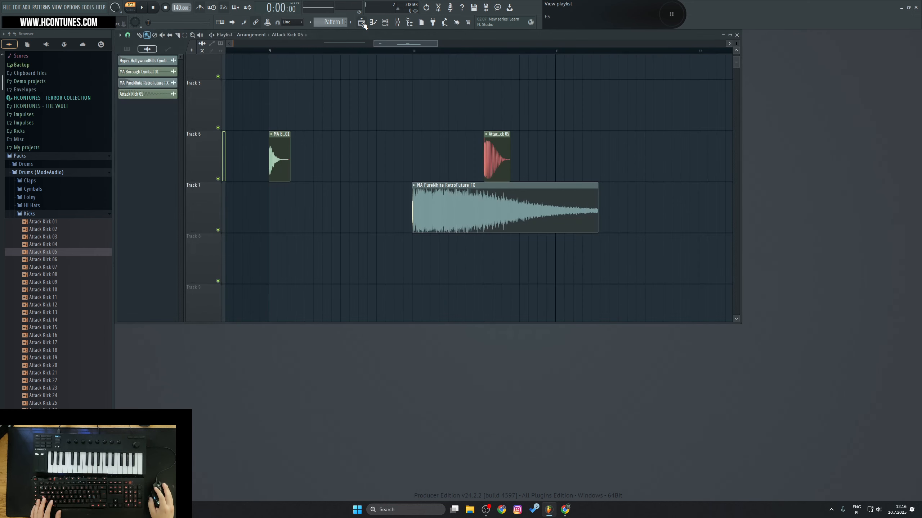
{"action": "left_click", "coordinate": [385, 23]}
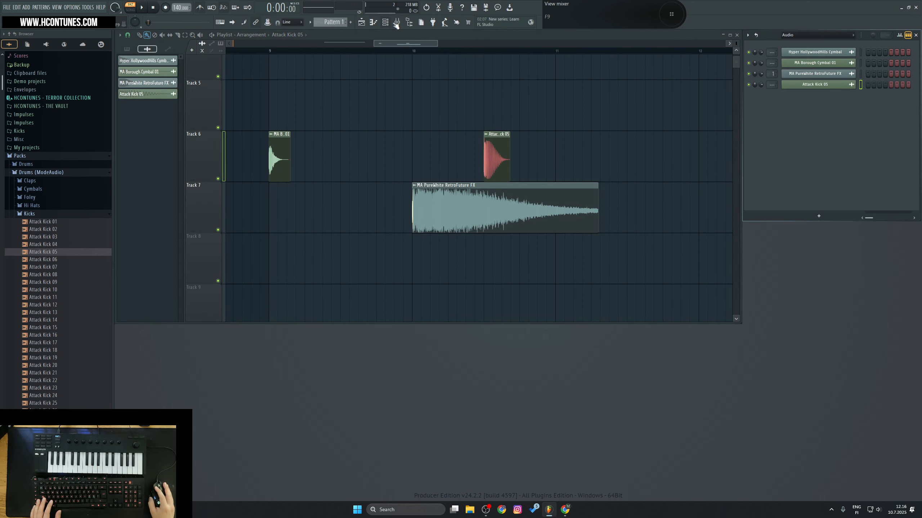
{"action": "left_click", "coordinate": [398, 23]}
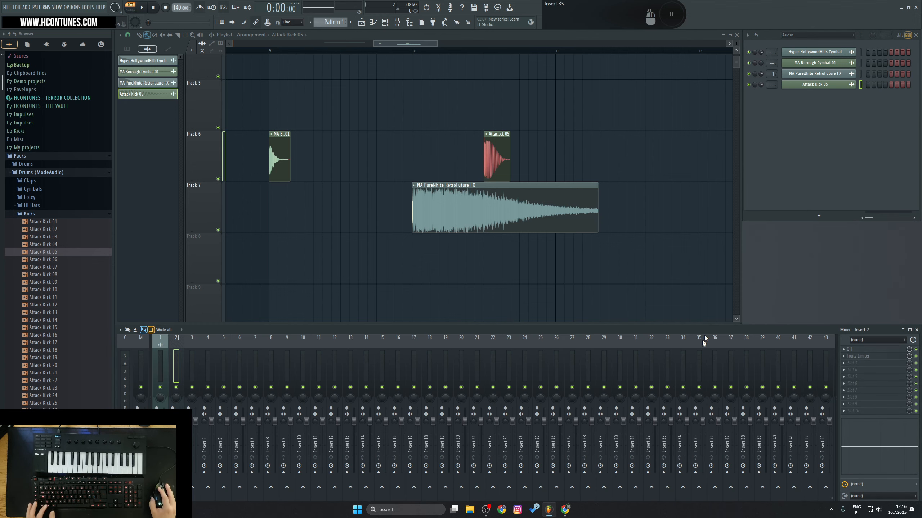
Open the OTT and Fruity Limiter effects on Insert 2 and Edison on the Master track.
{"action": "left_click", "coordinate": [849, 349]}
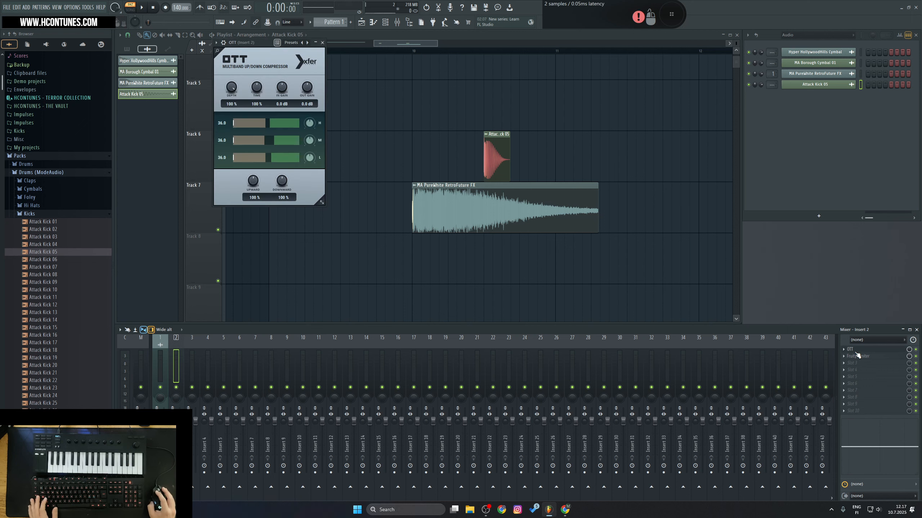
{"action": "left_click", "coordinate": [857, 356]}
{"action": "left_click", "coordinate": [140, 374]}
{"action": "left_click", "coordinate": [852, 350]}
Spread the Edison and Fruity Limiter windows apart and close all plugin windows.
{"action": "left_click_drag", "start_coordinate": [379, 140], "coordinate": [495, 55]}
{"action": "left_click_drag", "start_coordinate": [687, 224], "coordinate": [516, 308]}
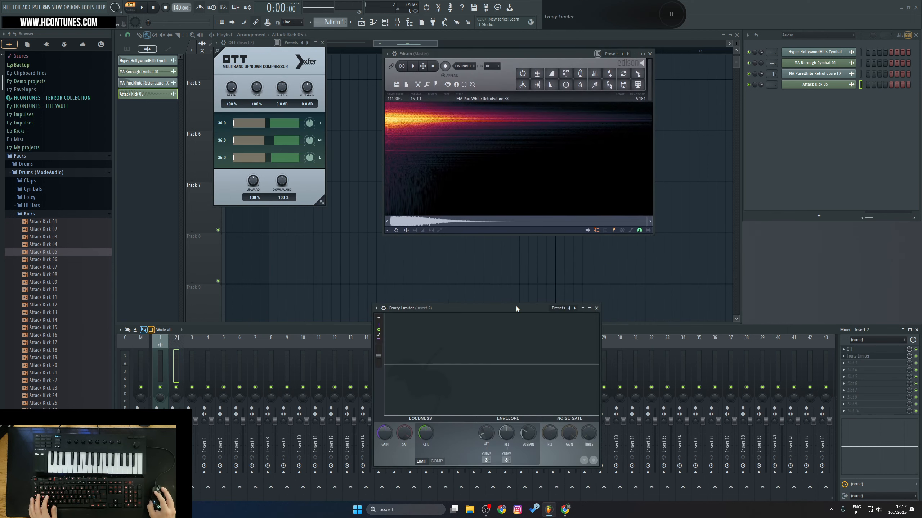
{"action": "left_click_drag", "start_coordinate": [487, 55], "coordinate": [608, 74]}
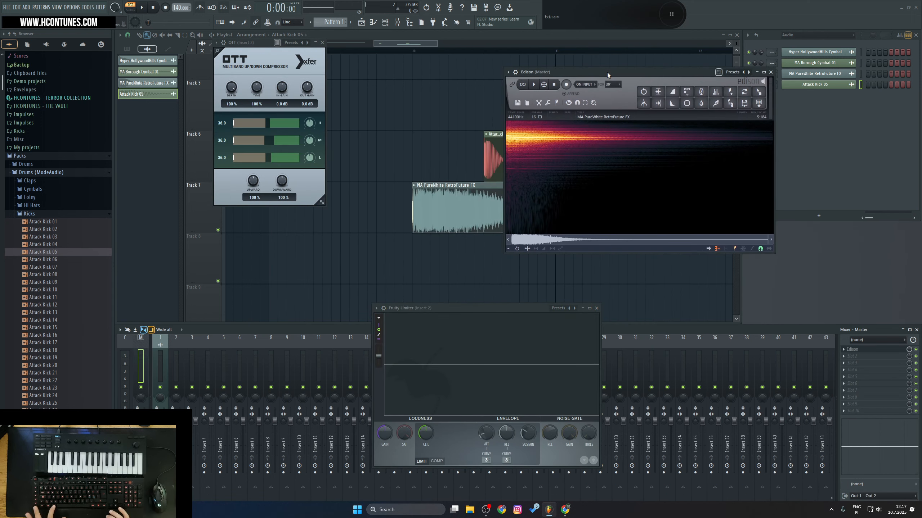
{"action": "key", "text": "F12"}
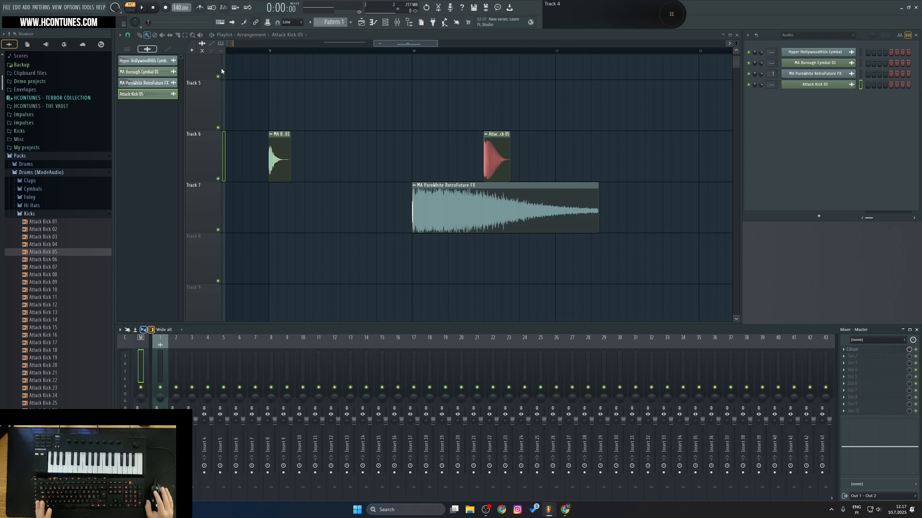
Open Edison from the Master track, turn off its Detached option and move its window over the playlist clips.
{"action": "left_click", "coordinate": [851, 350]}
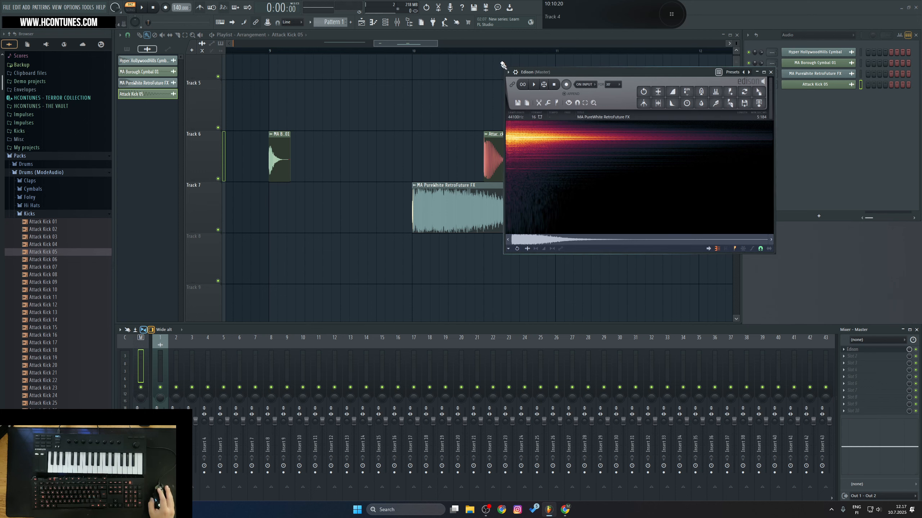
{"action": "left_click", "coordinate": [508, 73]}
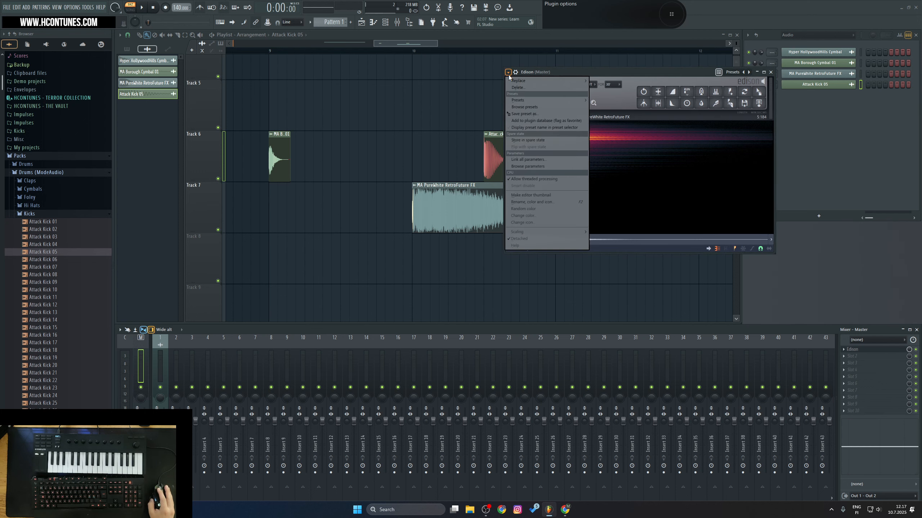
{"action": "left_click", "coordinate": [522, 239]}
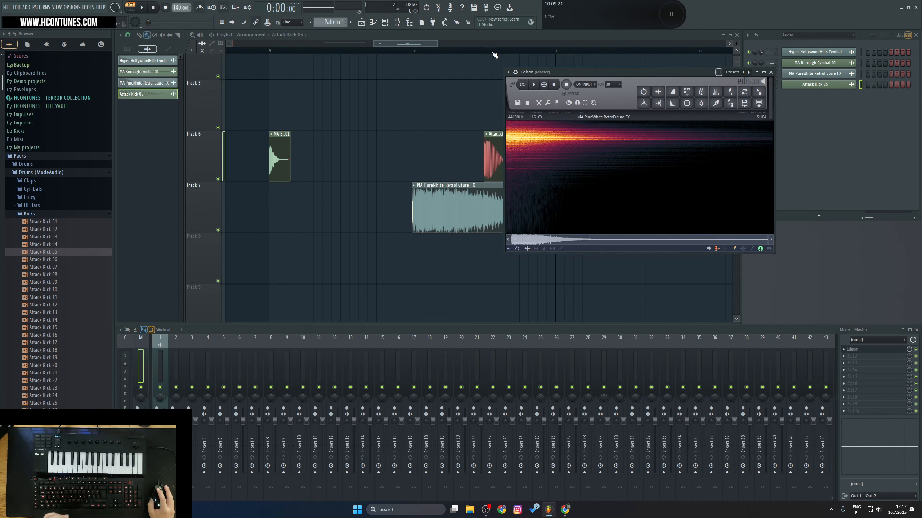
{"action": "left_click_drag", "start_coordinate": [571, 73], "coordinate": [350, 121]}
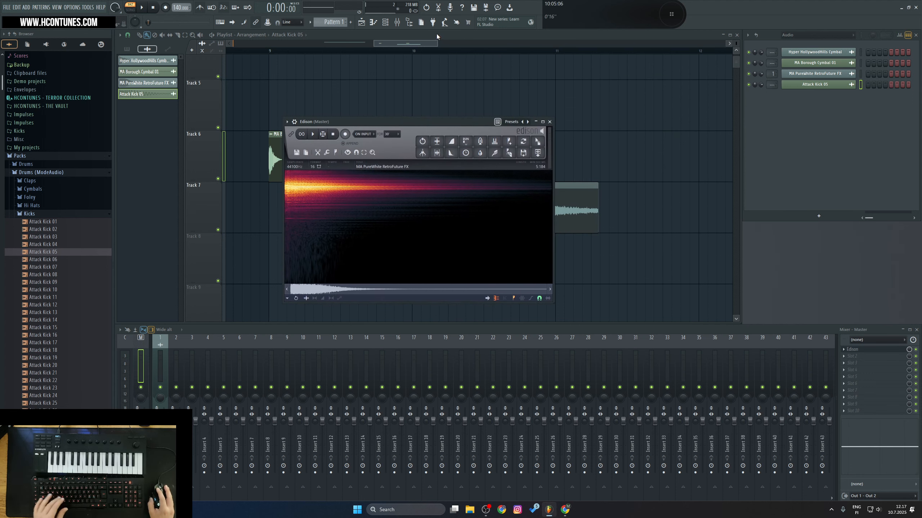
Collapse the playlist to its title bar, then maximize it and restore its normal size.
{"action": "key", "text": "Escape"}
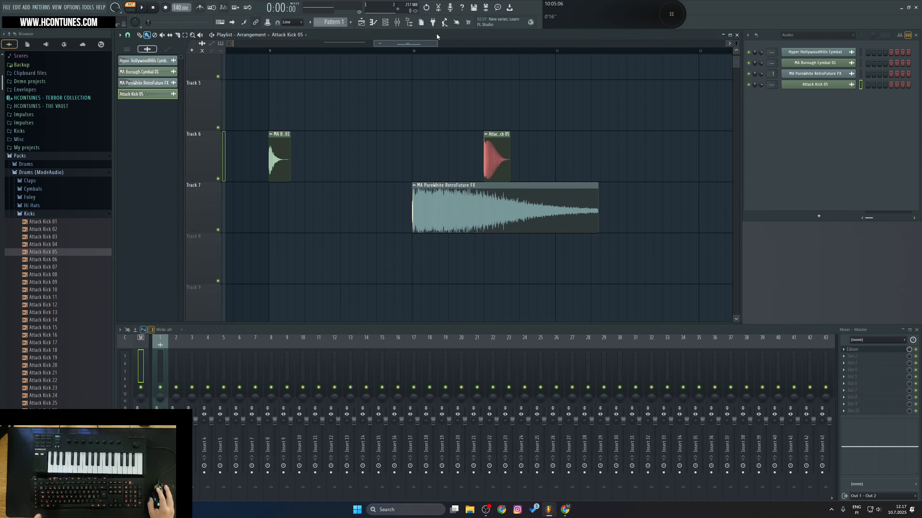
{"action": "left_click", "coordinate": [723, 35]}
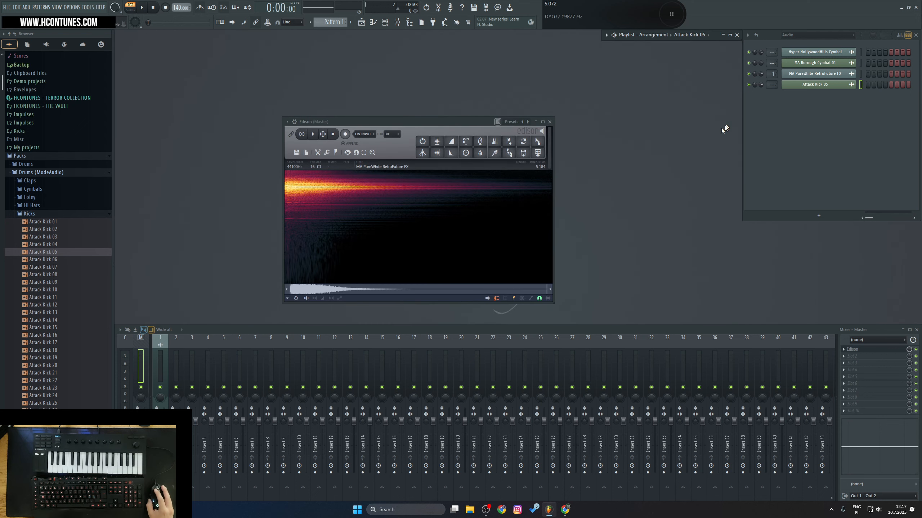
{"action": "double_click", "coordinate": [630, 36]}
{"action": "double_click", "coordinate": [628, 36]}
{"action": "double_click", "coordinate": [629, 36]}
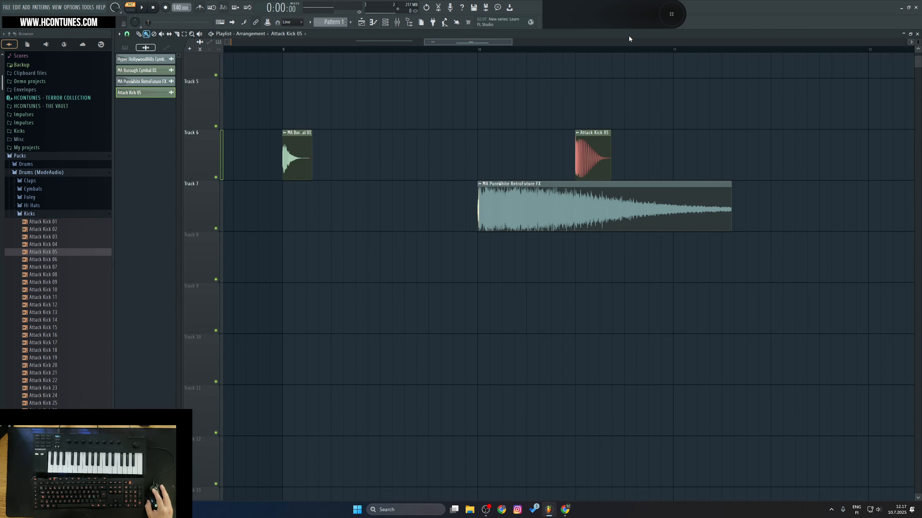
{"action": "double_click", "coordinate": [629, 36]}
{"action": "left_click_drag", "start_coordinate": [602, 40], "coordinate": [117, 323]}
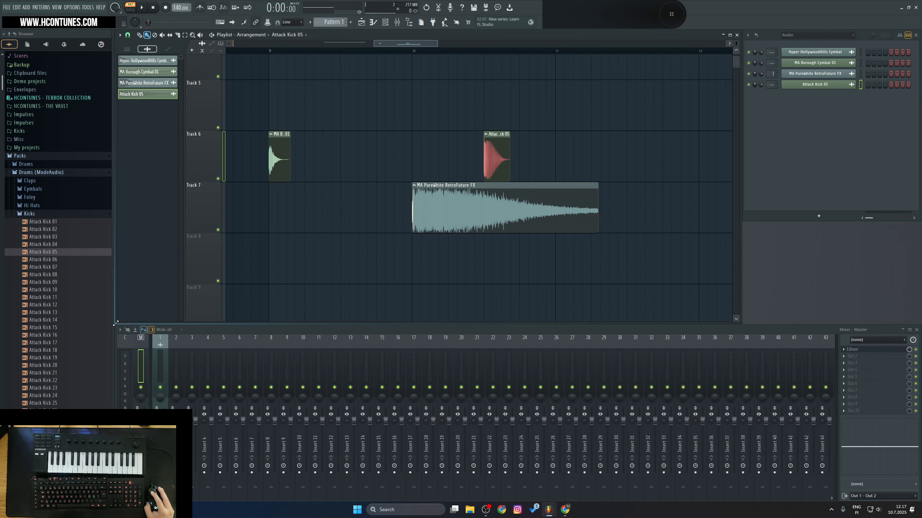
{"action": "left_click", "coordinate": [858, 351]}
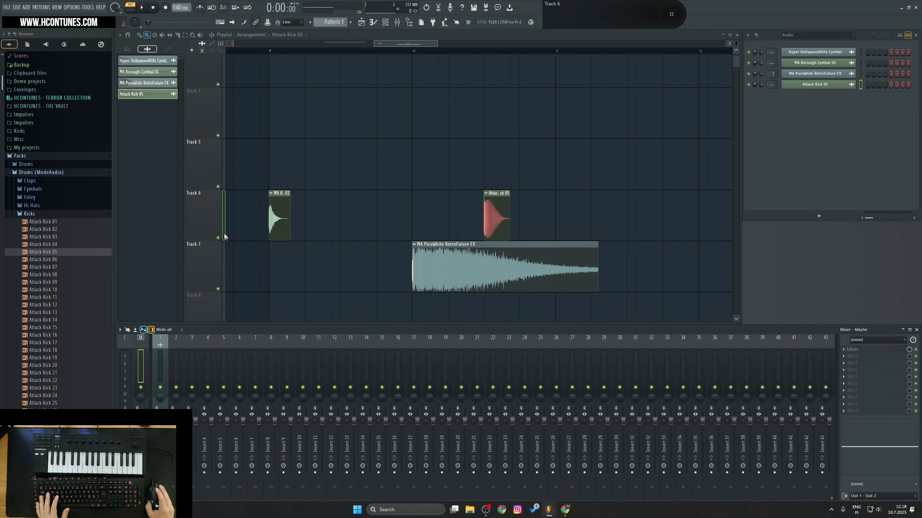
Extend the playlist track selection from Track 6 to Track 7, then change it to Tracks 5, 6 and 7.
{"action": "left_click_drag", "start_coordinate": [224, 236], "coordinate": [225, 245]}
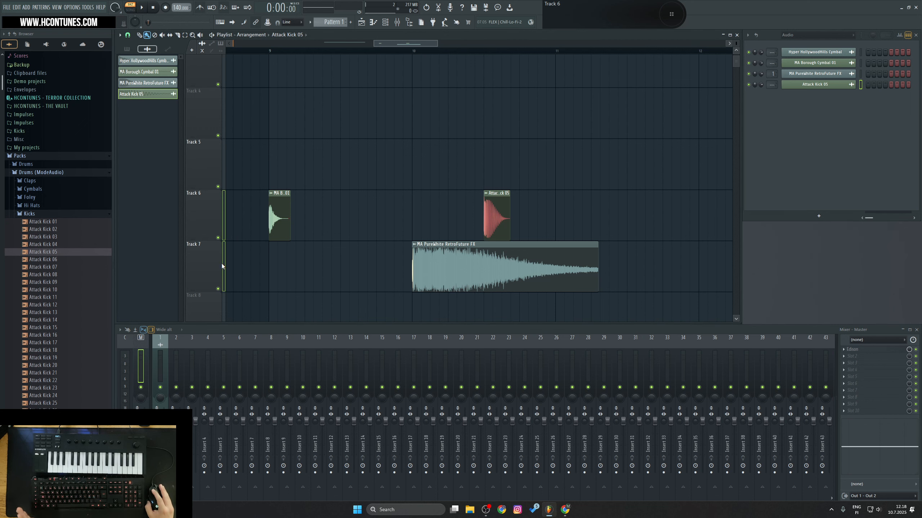
{"action": "scroll", "coordinate": [258, 249], "scroll_direction": "down", "scroll_amount": 2}
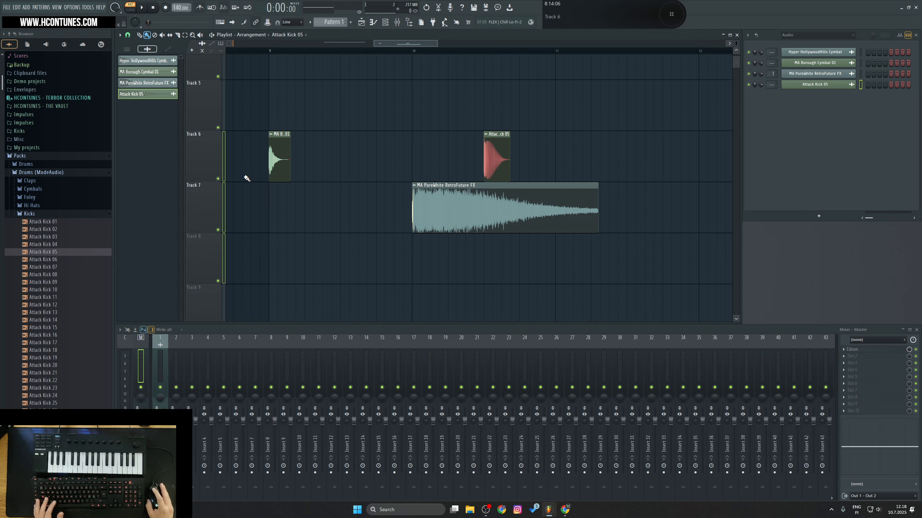
{"action": "left_click", "coordinate": [223, 156]}
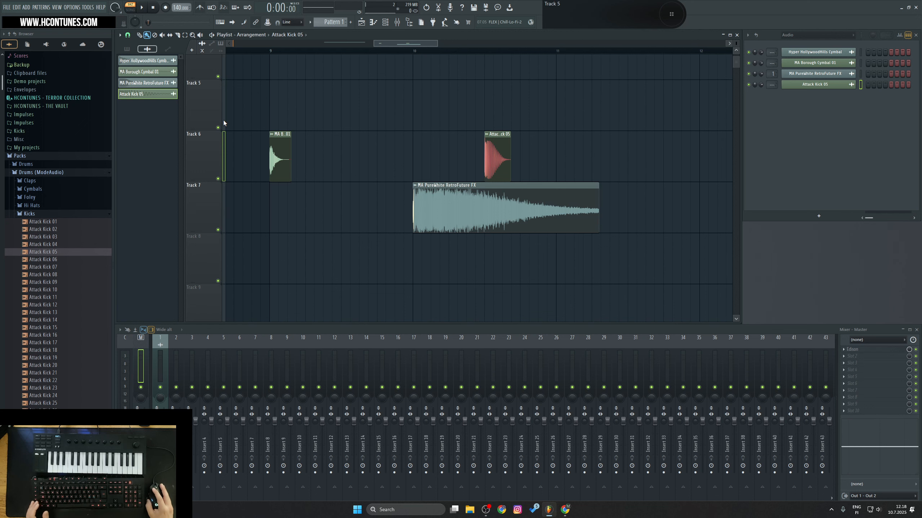
{"action": "left_click", "coordinate": [224, 206]}
{"action": "scroll", "coordinate": [327, 203], "scroll_direction": "up", "scroll_amount": 1}
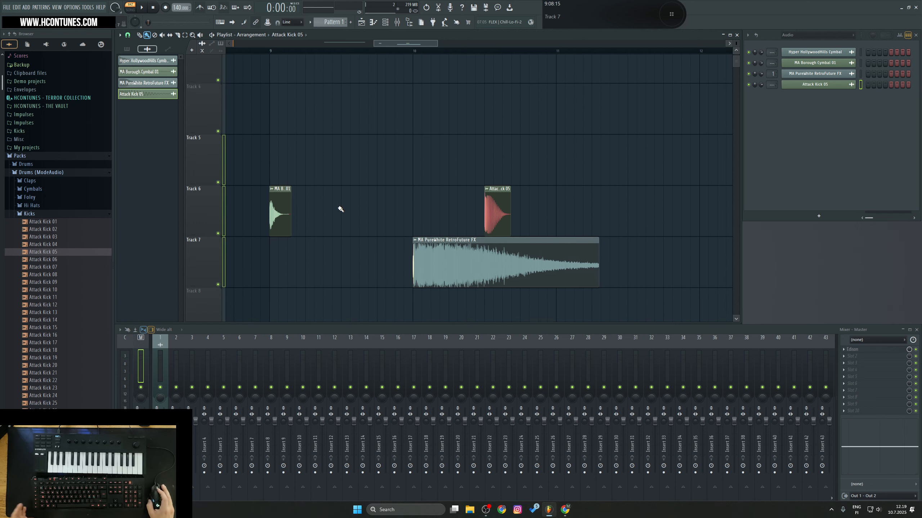
{"action": "scroll", "coordinate": [326, 218], "scroll_direction": "up", "scroll_amount": 1}
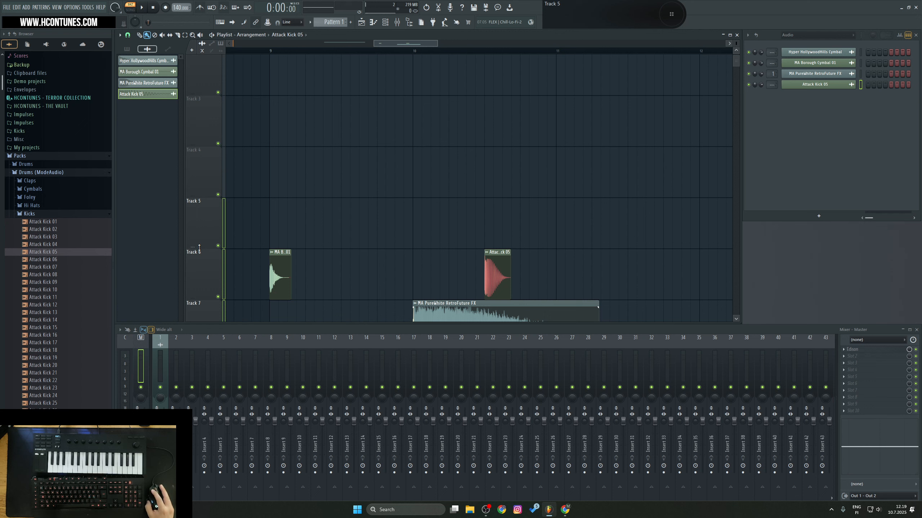
Select only Track 4 in the playlist.
{"action": "mouse_move", "coordinate": [199, 248]}
{"action": "left_mouse_down"}
{"action": "mouse_move", "coordinate": [199, 204]}
{"action": "mouse_move", "coordinate": [199, 249]}
{"action": "left_mouse_up"}
{"action": "scroll", "coordinate": [233, 167], "scroll_direction": "down", "scroll_amount": 2}
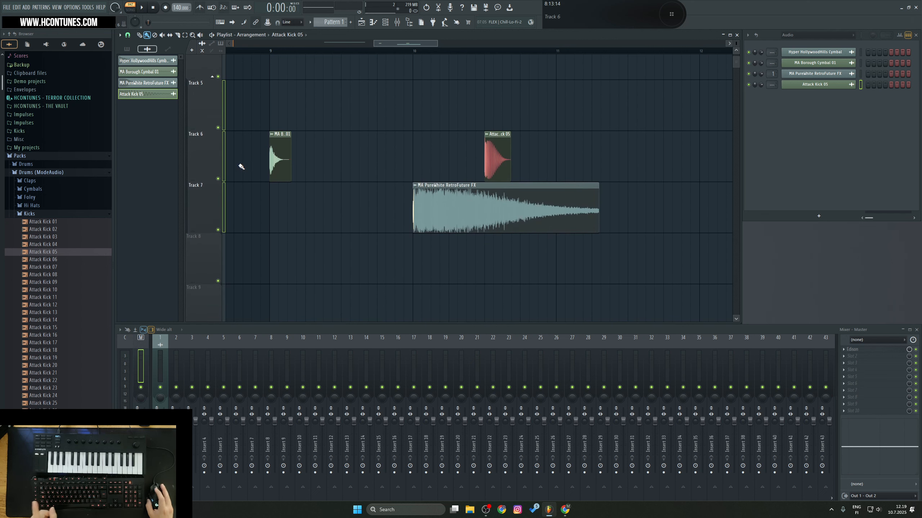
{"action": "scroll", "coordinate": [233, 178], "scroll_direction": "up", "scroll_amount": 1}
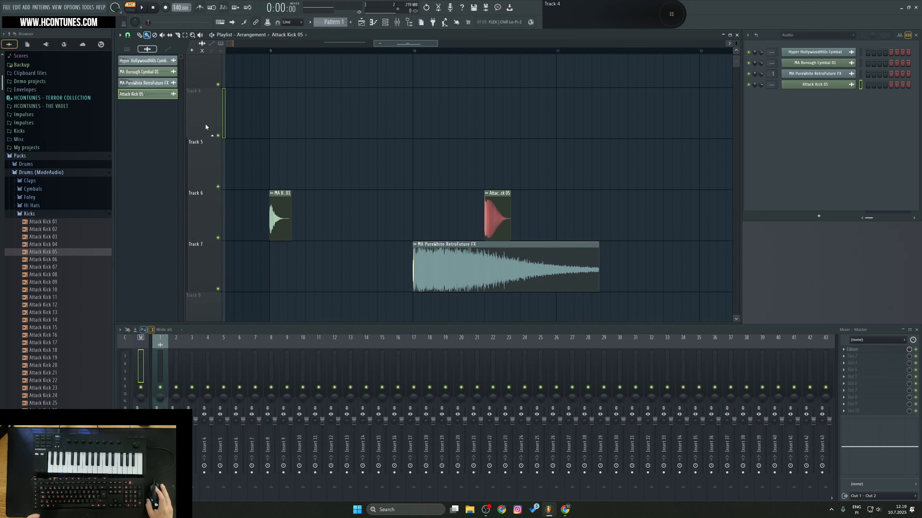
{"action": "left_click", "coordinate": [213, 136]}
{"action": "left_click", "coordinate": [213, 136]}
{"action": "scroll", "coordinate": [284, 257], "scroll_direction": "up", "scroll_amount": 1}
{"action": "scroll", "coordinate": [285, 257], "scroll_direction": "down", "scroll_amount": 1}
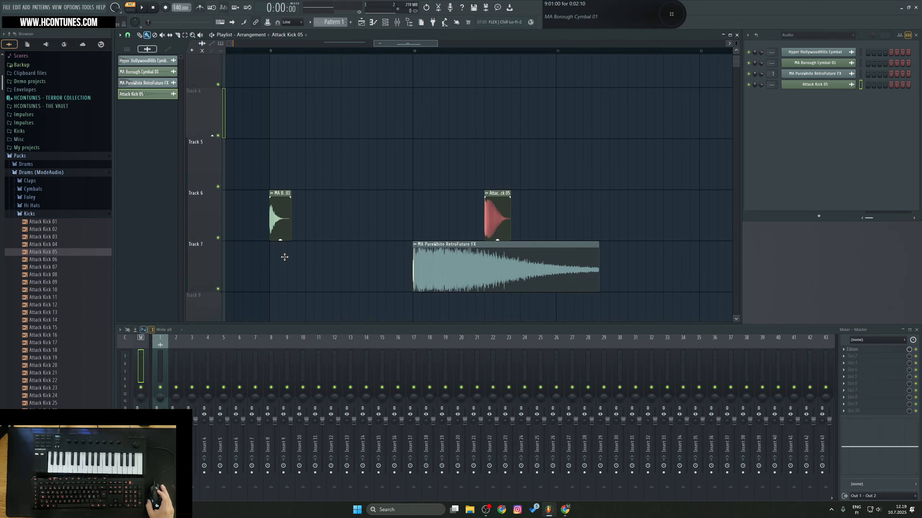
{"action": "scroll", "coordinate": [284, 257], "scroll_direction": "down", "scroll_amount": 1}
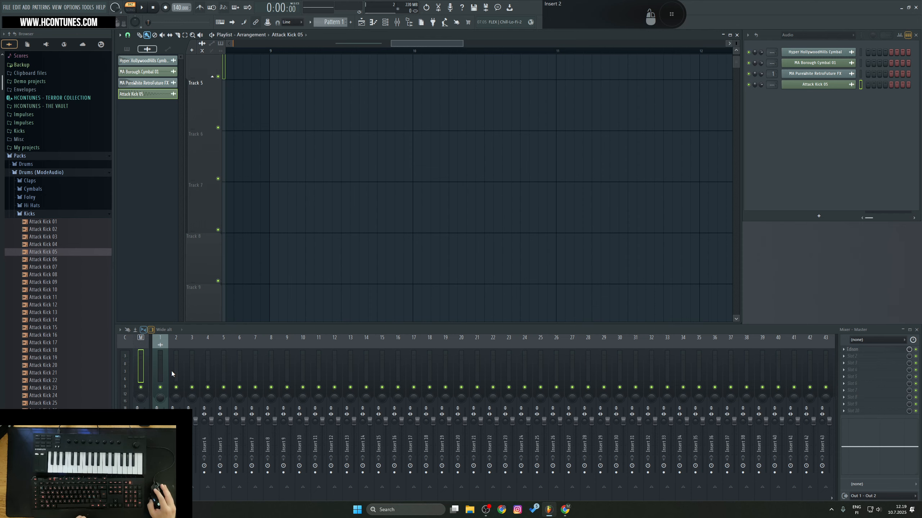
Load Fruity Scratcher into the third effect slot of mixer Insert 2 and move its window over the middle of the playlist.
{"action": "right_click", "coordinate": [172, 370]}
{"action": "left_click", "coordinate": [172, 370]}
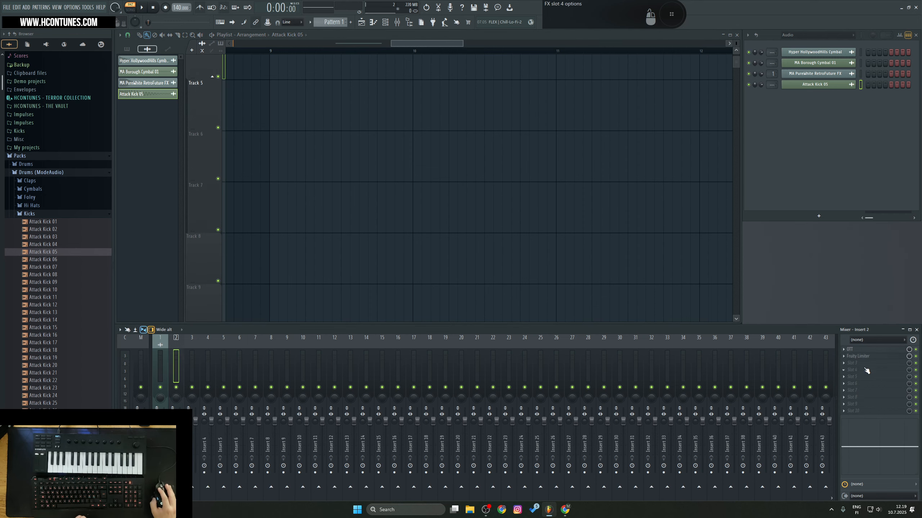
{"action": "left_click", "coordinate": [847, 367]}
{"action": "type", "text": "fruity"}
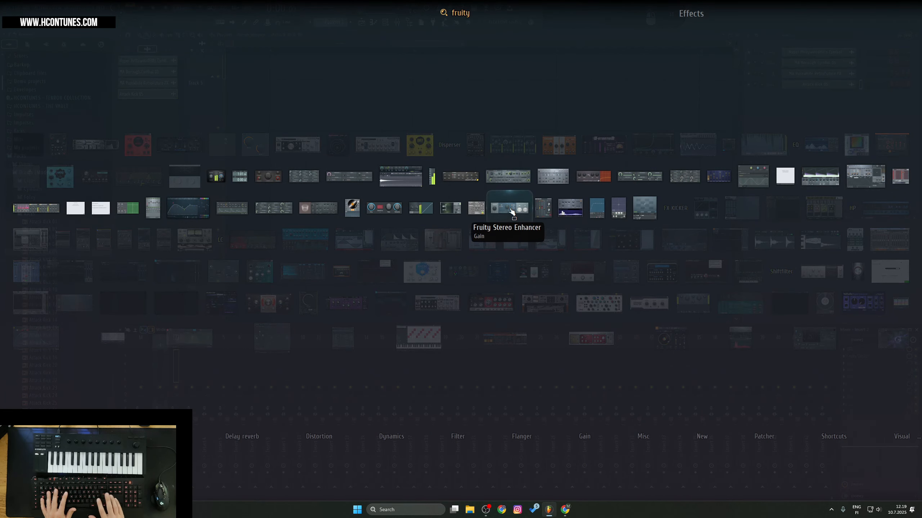
{"action": "left_click", "coordinate": [351, 209]}
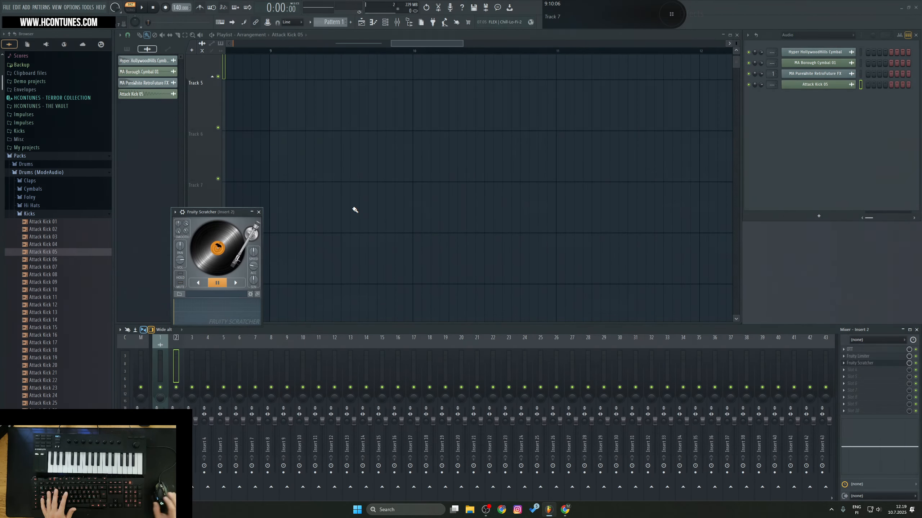
{"action": "left_click_drag", "start_coordinate": [222, 215], "coordinate": [414, 107]}
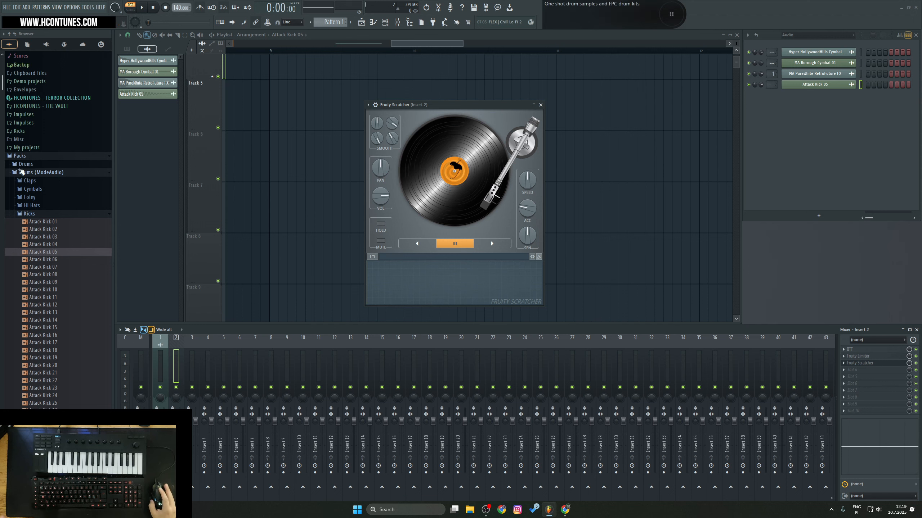
Find HIT_4 in the Packs folder under Legacy, Instruments, Hits and load it into Fruity Scratcher.
{"action": "left_click", "coordinate": [30, 214]}
{"action": "left_click", "coordinate": [27, 177]}
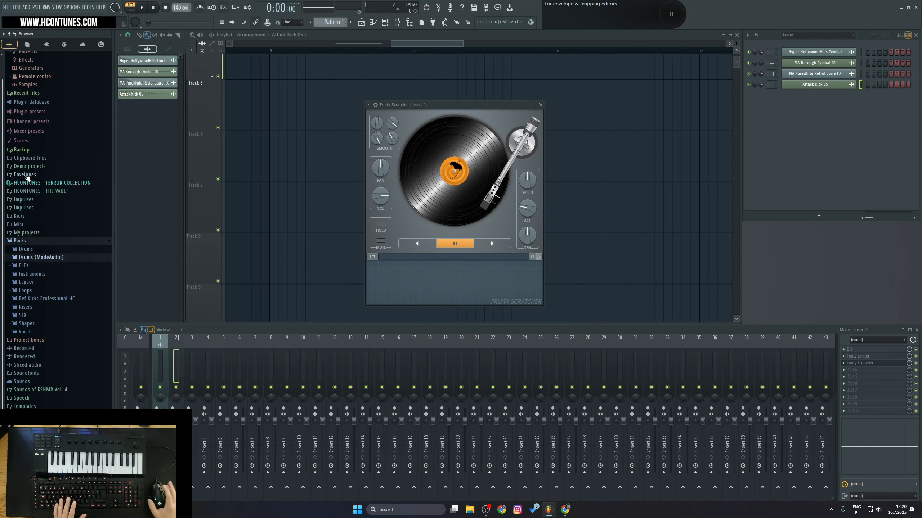
{"action": "left_click", "coordinate": [48, 284]}
{"action": "scroll", "coordinate": [48, 287], "scroll_direction": "down", "scroll_amount": 2}
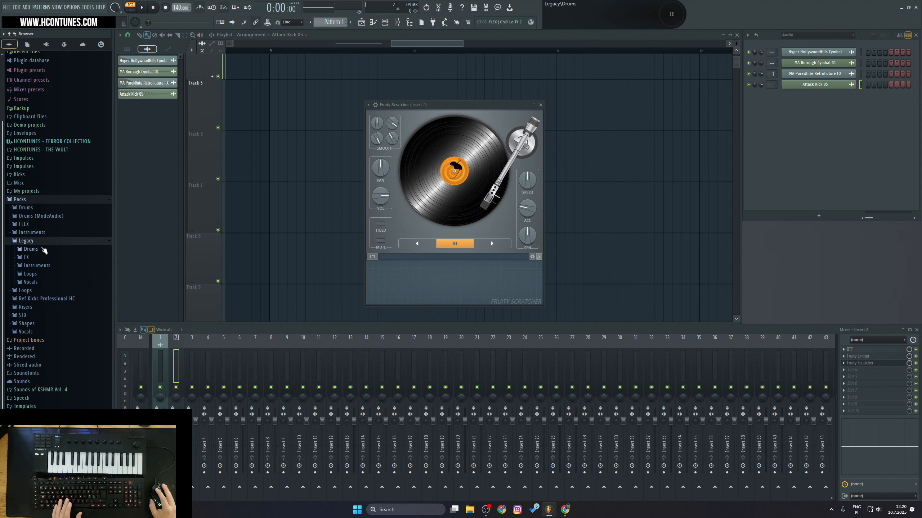
{"action": "left_click", "coordinate": [39, 267]}
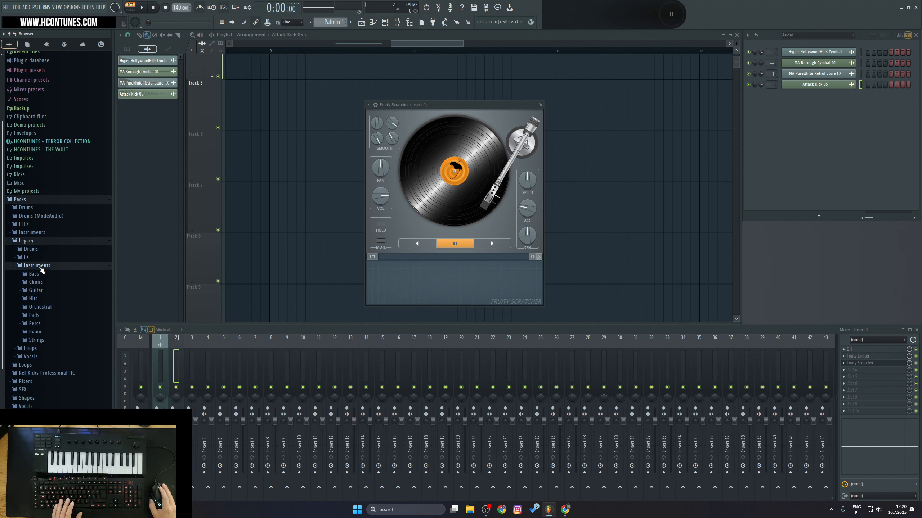
{"action": "scroll", "coordinate": [40, 268], "scroll_direction": "down", "scroll_amount": 2}
{"action": "left_click", "coordinate": [39, 254]}
{"action": "left_click_drag", "start_coordinate": [43, 284], "coordinate": [387, 276]}
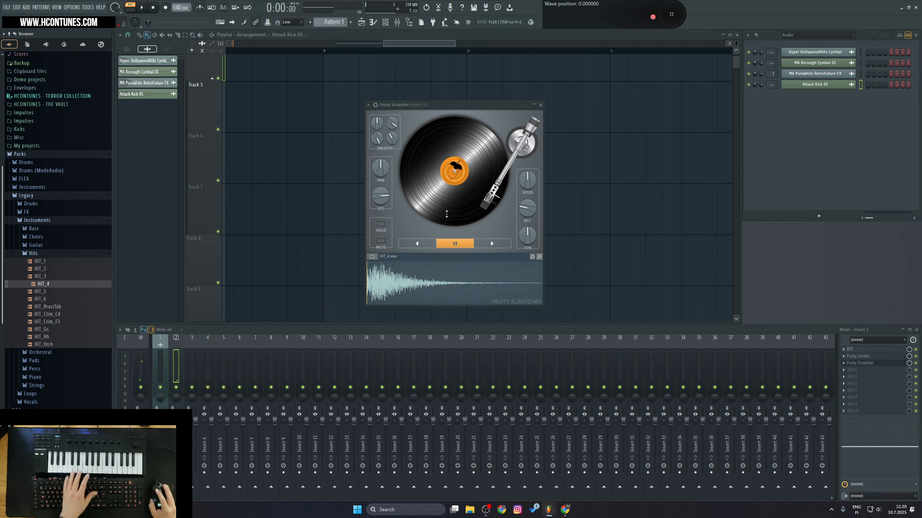
Play HIT_4 forward in Fruity Scratcher, scratch the record by hand, and pause playback.
{"action": "left_click", "coordinate": [492, 244]}
{"action": "left_click_drag", "start_coordinate": [445, 213], "coordinate": [446, 209]}
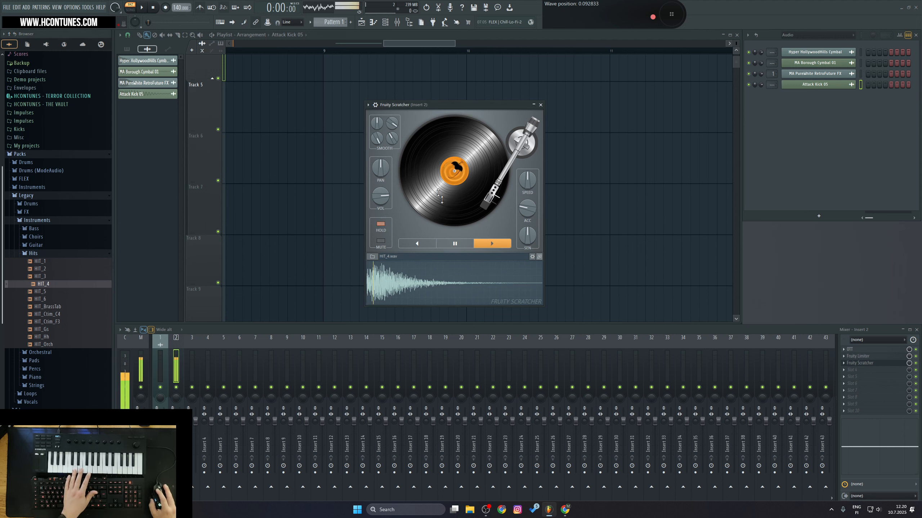
{"action": "left_click", "coordinate": [462, 245]}
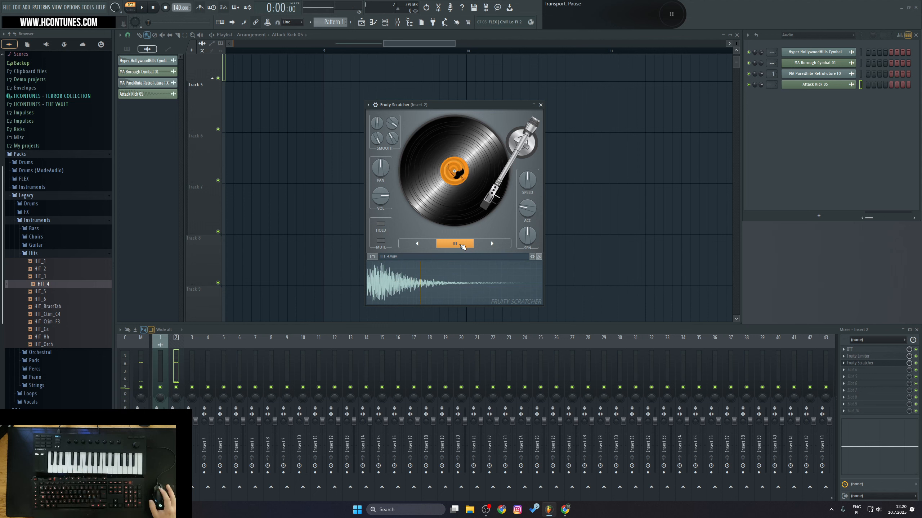
Link the record's wave position to a MIDI controller and turn on Hold in Fruity Scratcher.
{"action": "right_click", "coordinate": [440, 170]}
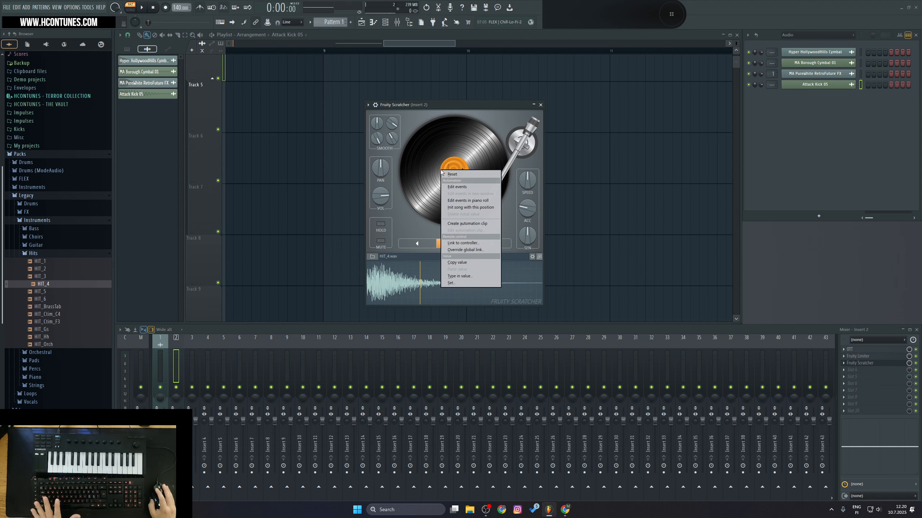
{"action": "left_click", "coordinate": [457, 243]}
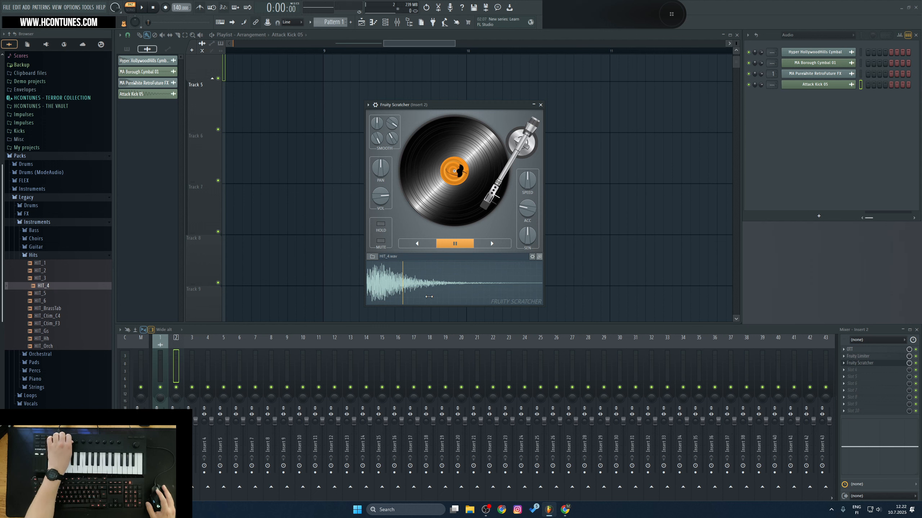
{"action": "left_click", "coordinate": [382, 226]}
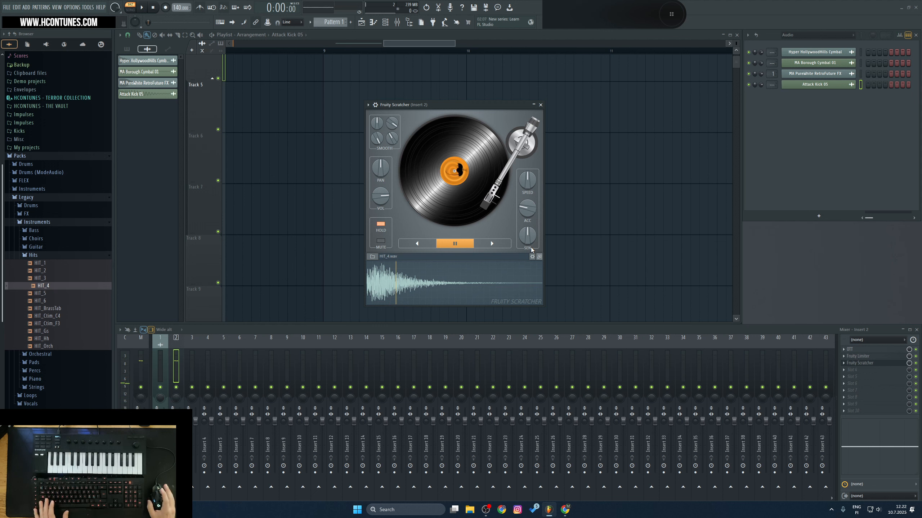
Link Fruity Scratcher's volume to a MIDI controller and set the link's mapping formula to Force boolean, Ceil(Input).
{"action": "right_click", "coordinate": [382, 199]}
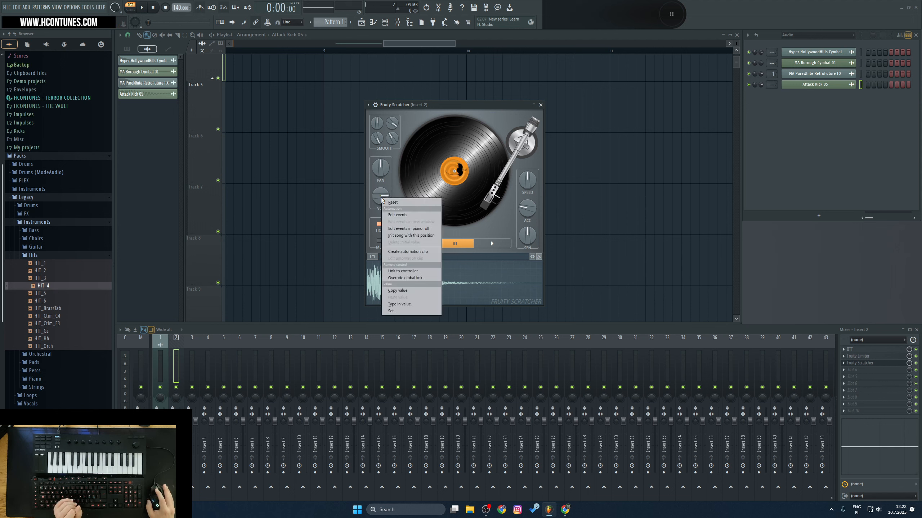
{"action": "left_click", "coordinate": [404, 271]}
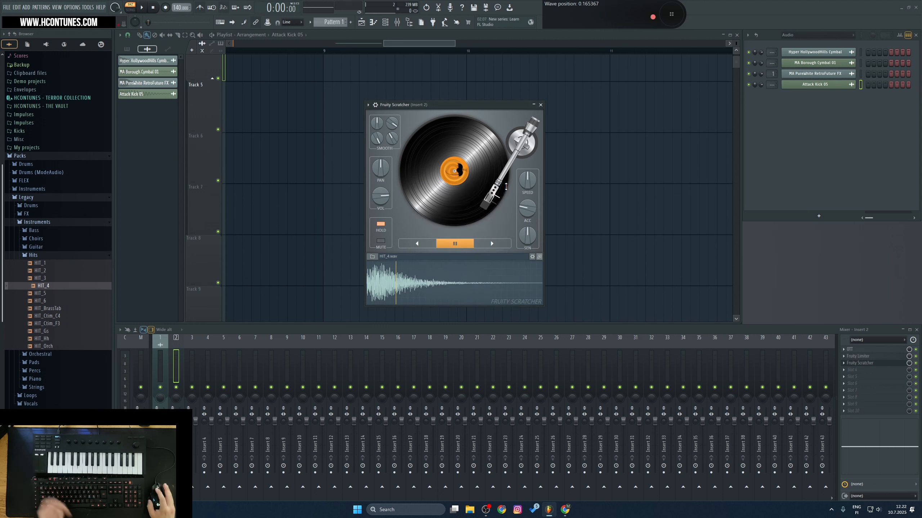
{"action": "right_click", "coordinate": [380, 198]}
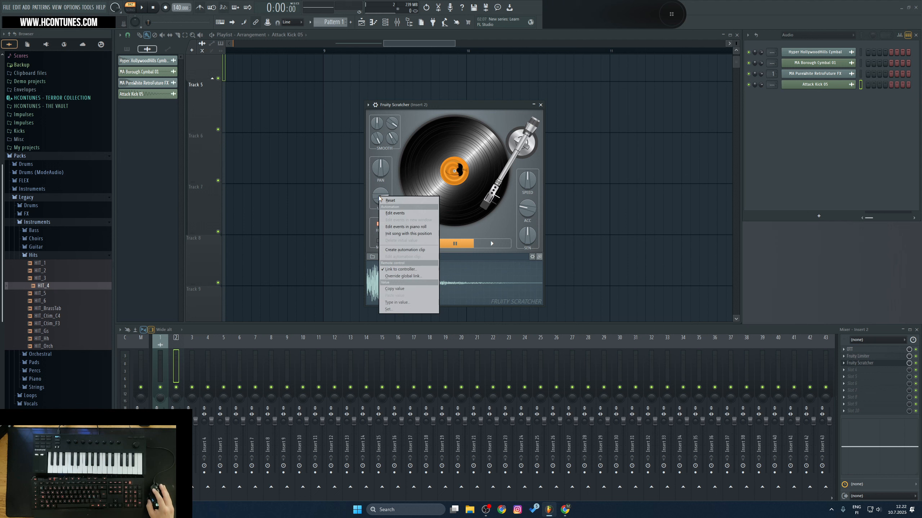
{"action": "left_click", "coordinate": [401, 268]}
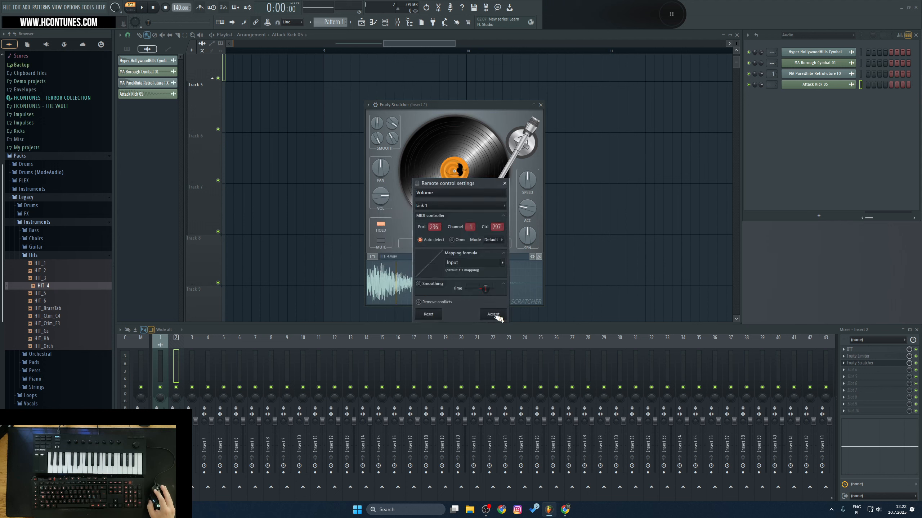
{"action": "left_click", "coordinate": [504, 264]}
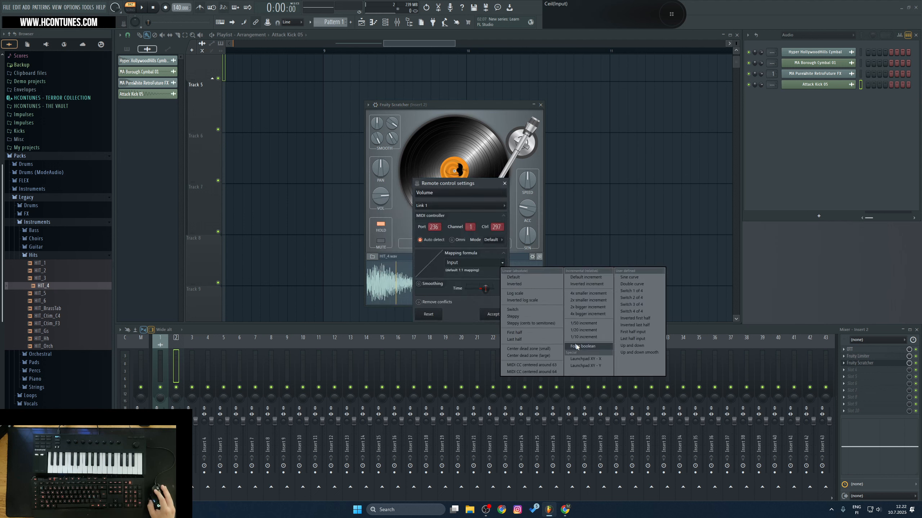
{"action": "left_click", "coordinate": [582, 347]}
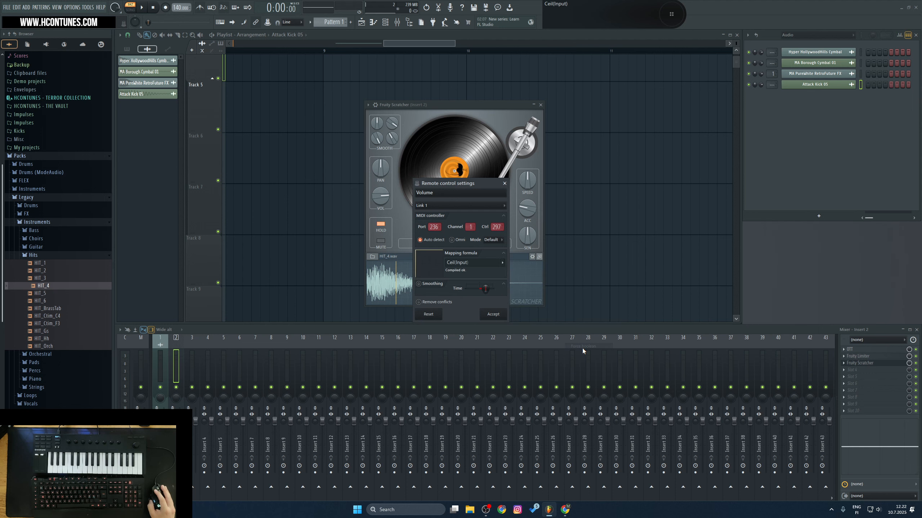
{"action": "left_click", "coordinate": [493, 315]}
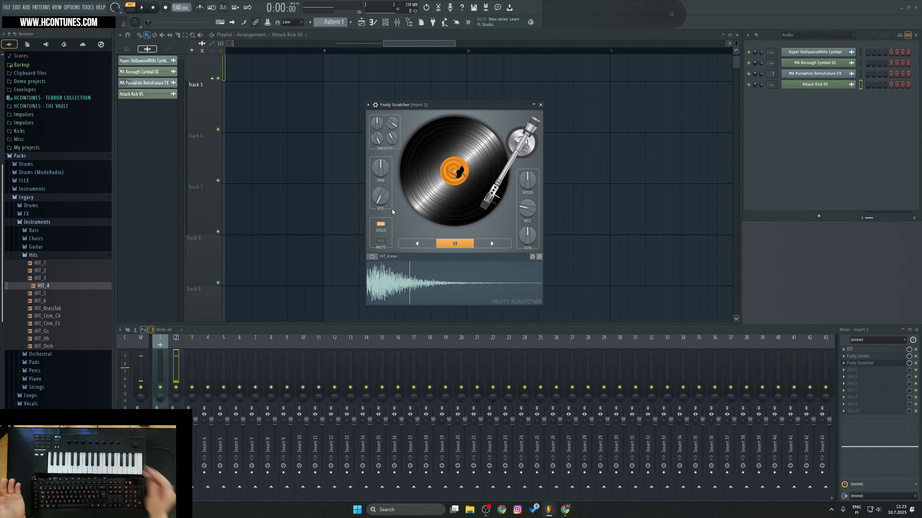
Replace the Fruity Scratcher sample with HIT_BrassTab and select the Master mixer track.
{"action": "left_click_drag", "start_coordinate": [64, 309], "coordinate": [497, 286]}
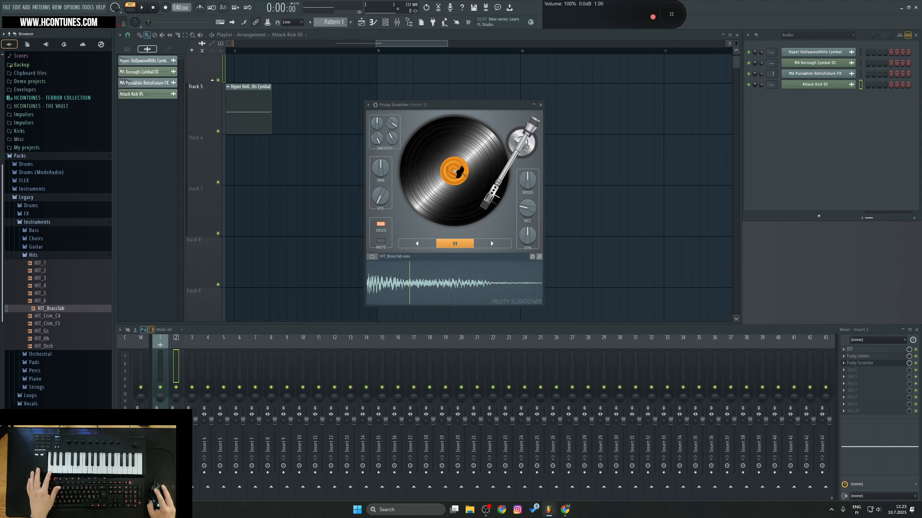
{"action": "left_click", "coordinate": [140, 442]}
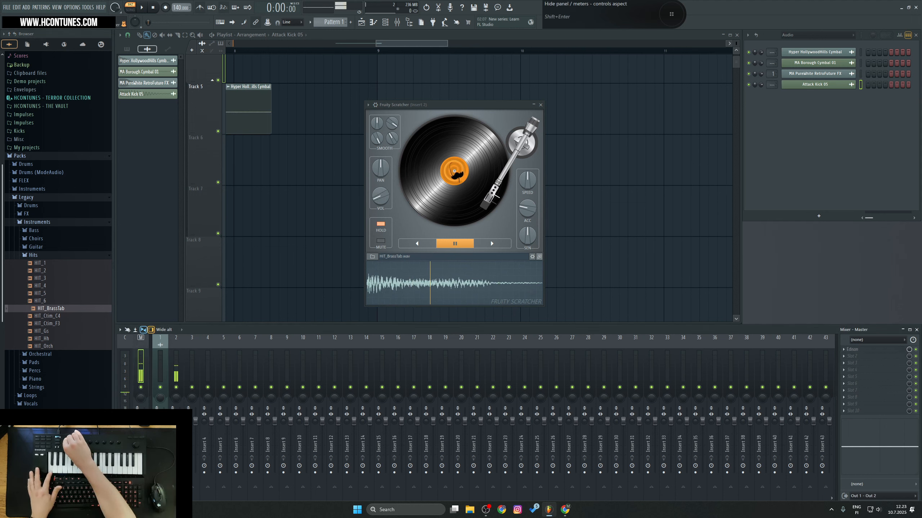